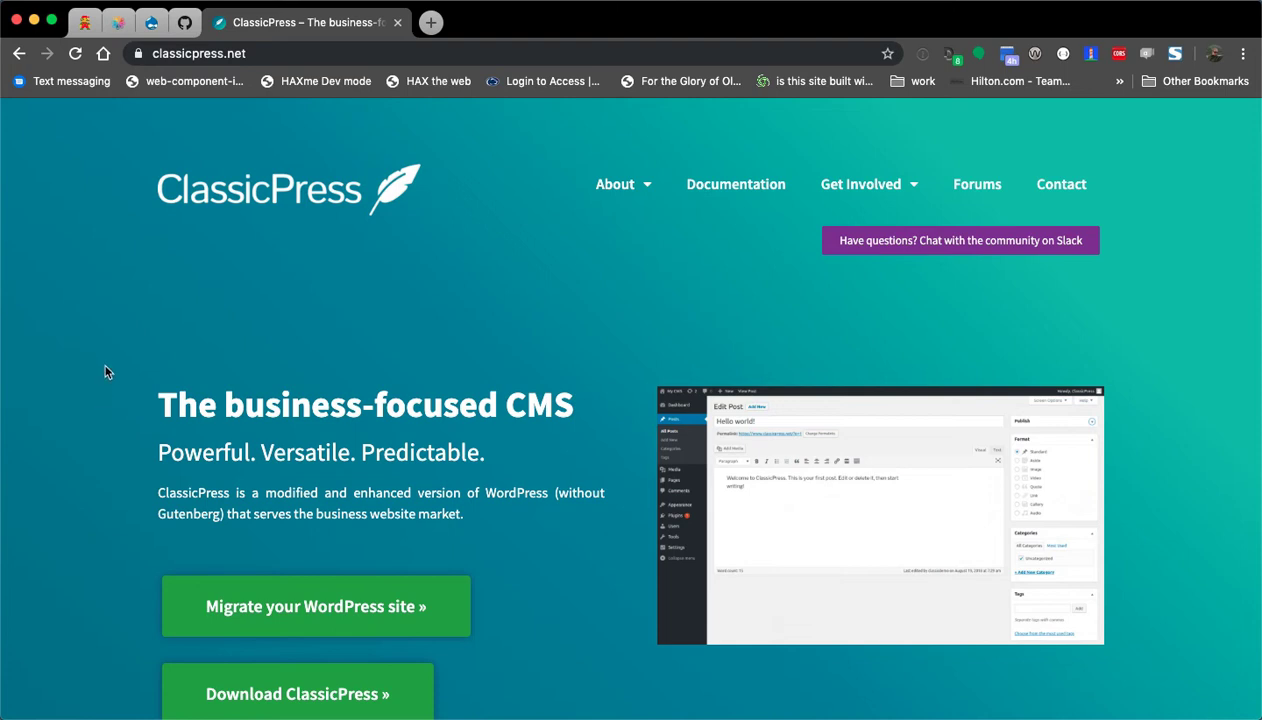
Scroll the ClassicPress home page past 'The business-focused CMS' heading and follow the download link.
scroll(107, 374, "down", 1)
left_click_drag(158, 376, 576, 378)
left_click(520, 383)
scroll(120, 395, "down", 4)
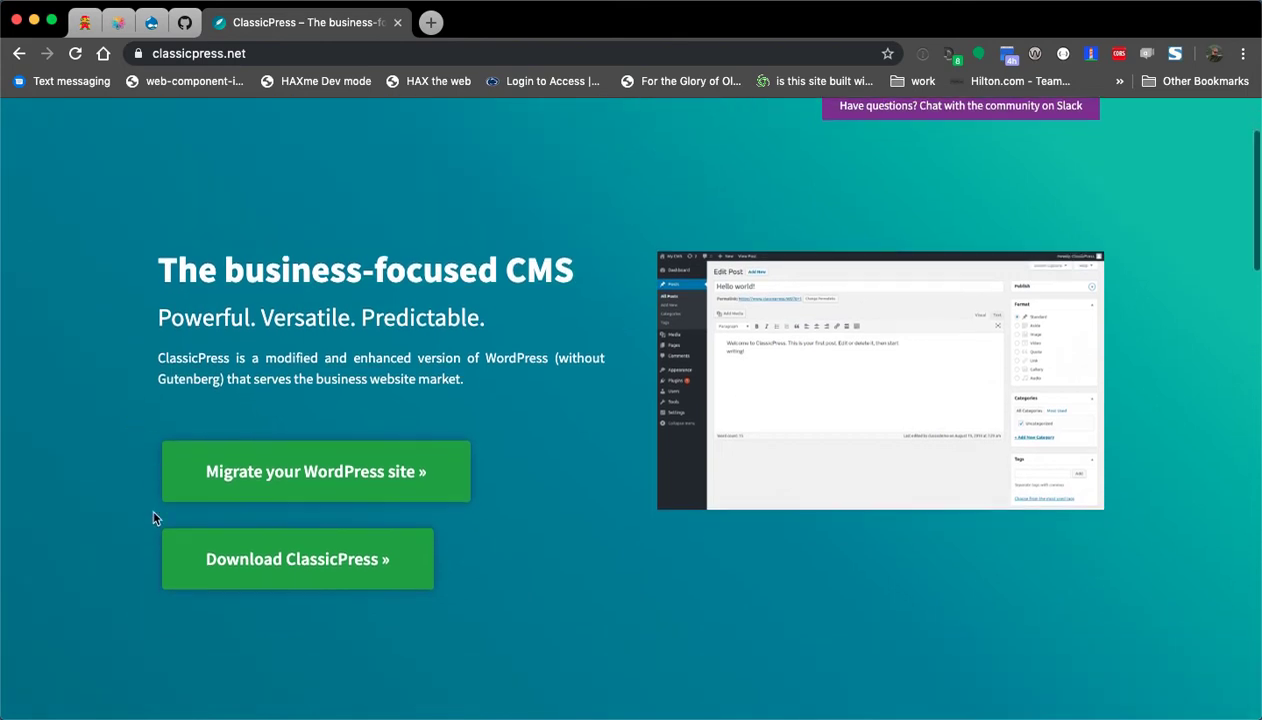
left_click(295, 566)
scroll(620, 402, "down", 2)
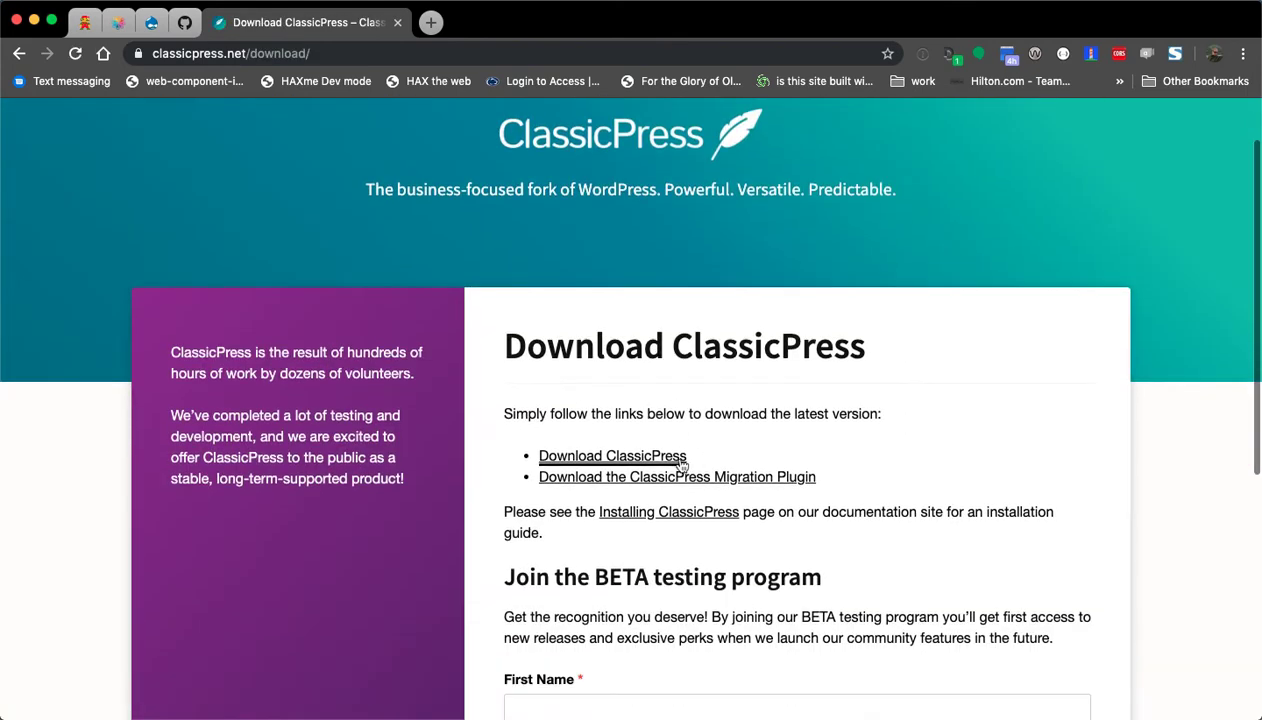
Download the ClassicPress 1.0.1 'Source code (zip)' from the GitHub release and unpack it.
left_click(627, 458)
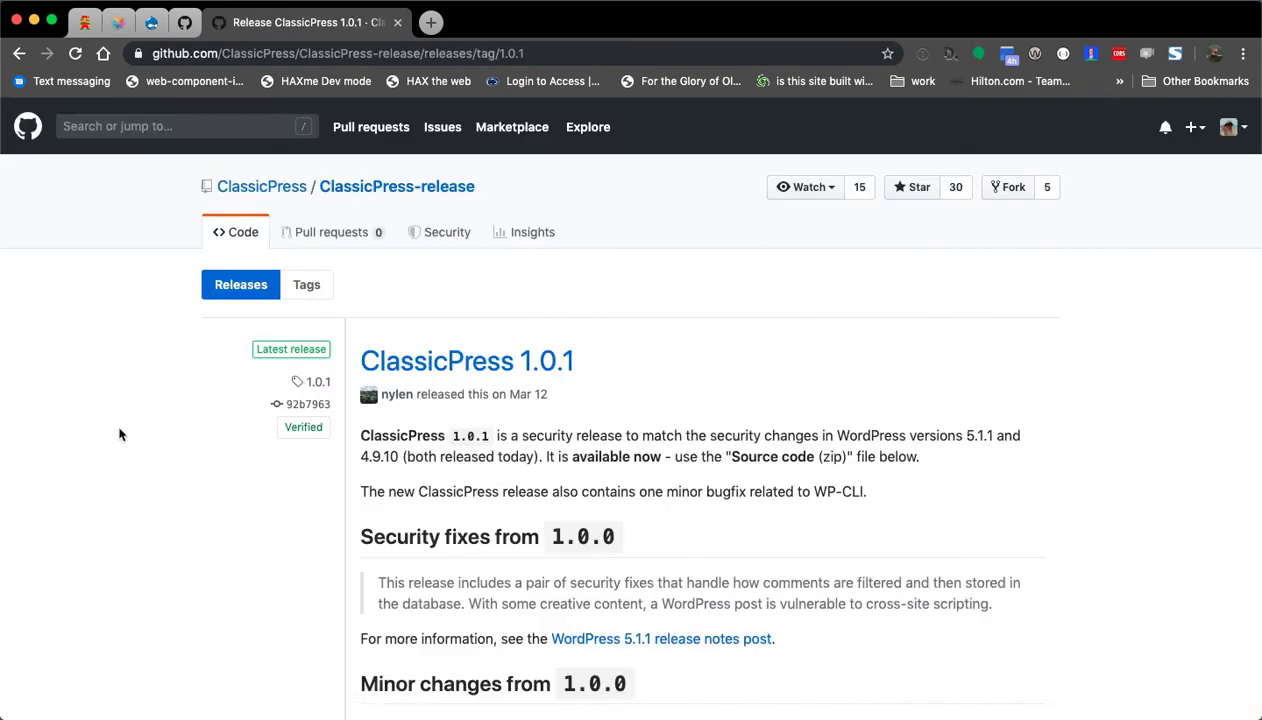
scroll(130, 436, "down", 8)
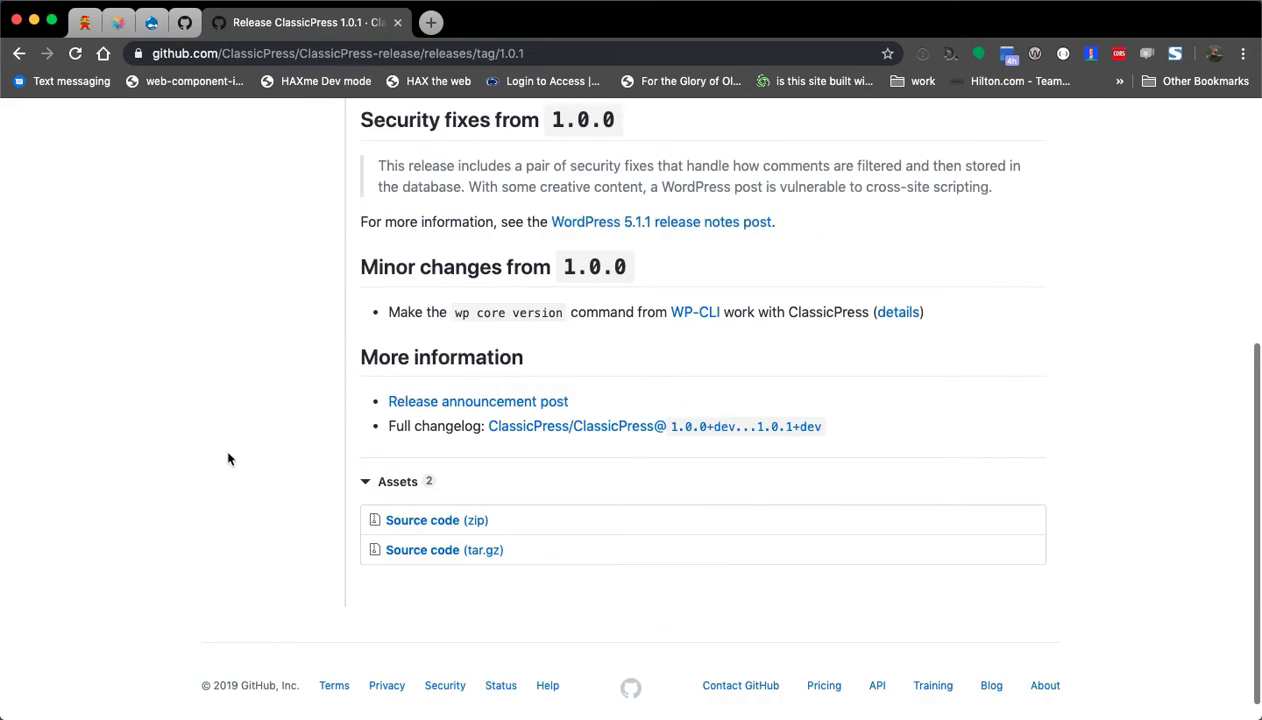
left_click(425, 522)
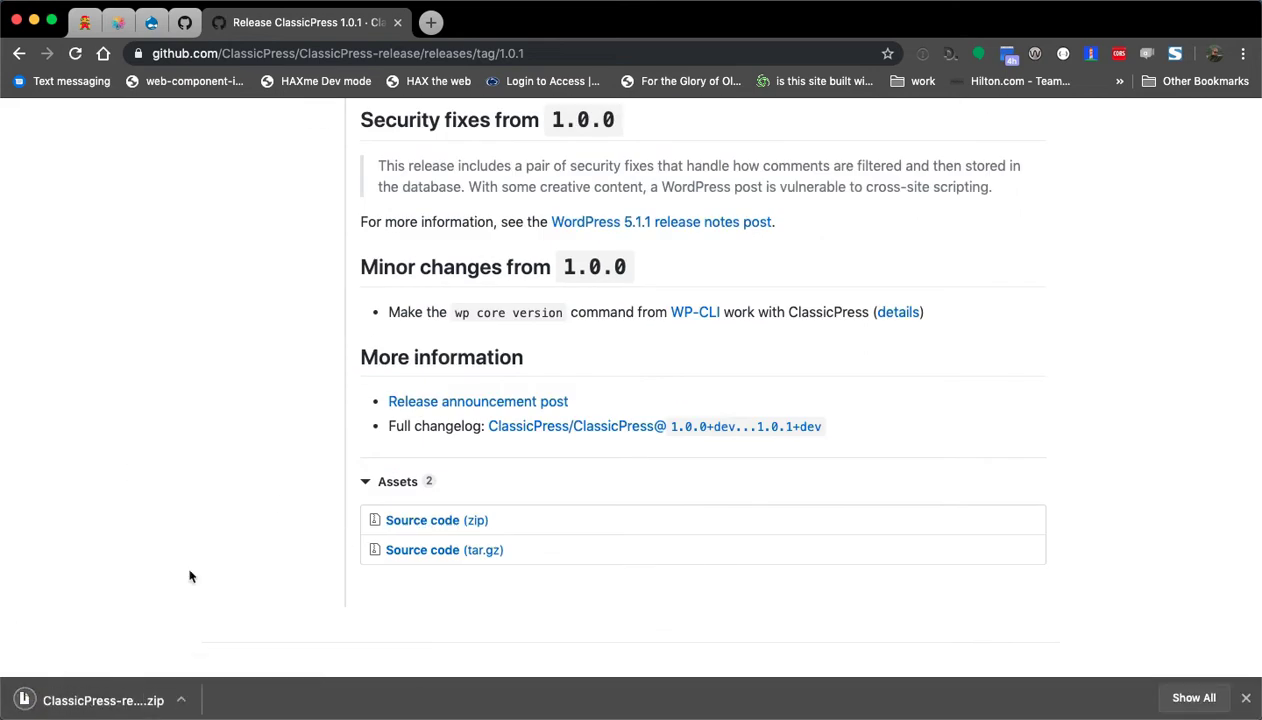
left_click(100, 699)
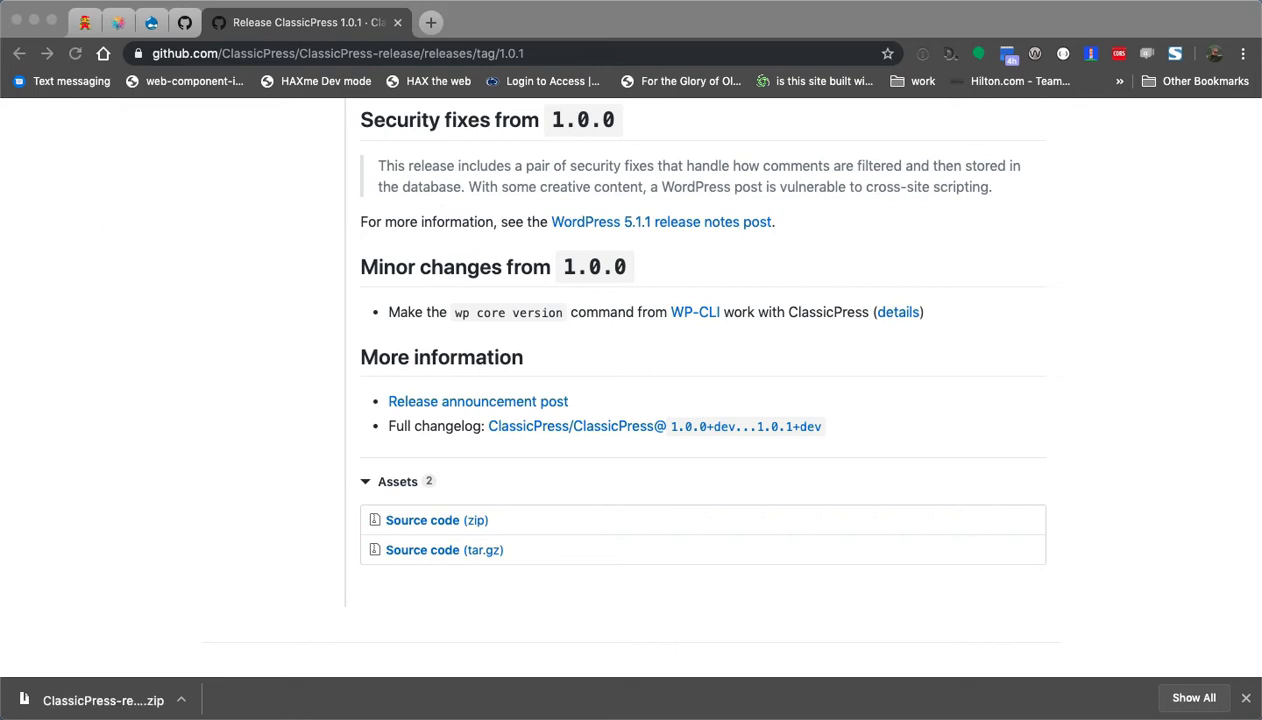
left_click_drag(2, 100, 571, 655)
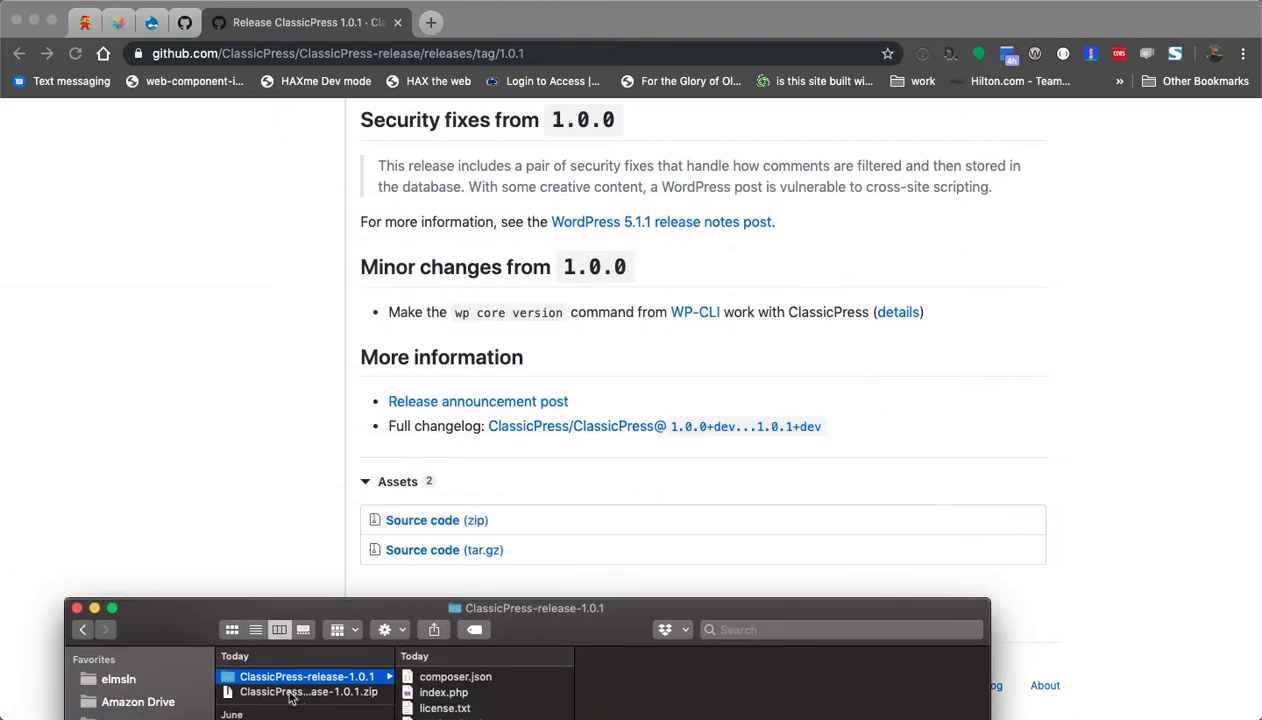
Move ClassicPress-release-1.0.1 onto the Desktop, open it in Finder, then switch to Terminal.
left_click_drag(275, 683, 0, 640)
left_click_drag(154, 621, 0, 625)
left_click_drag(523, 32, 1073, 38)
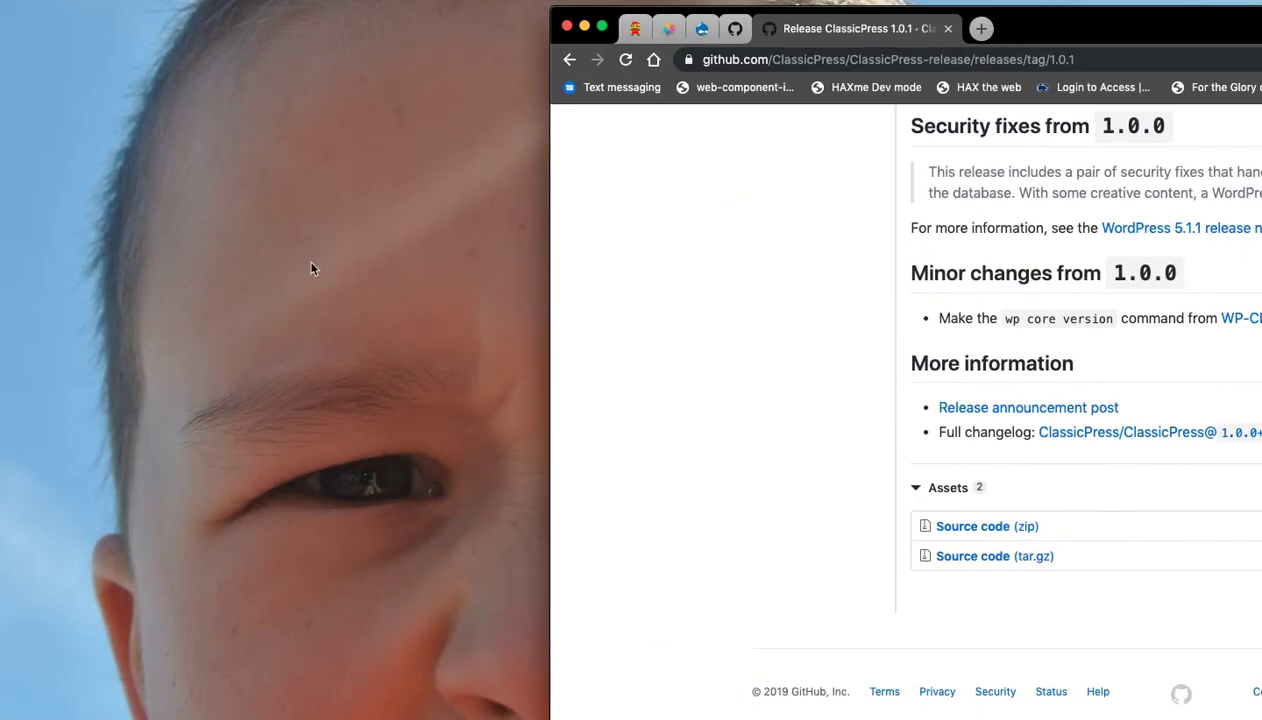
left_click(105, 537)
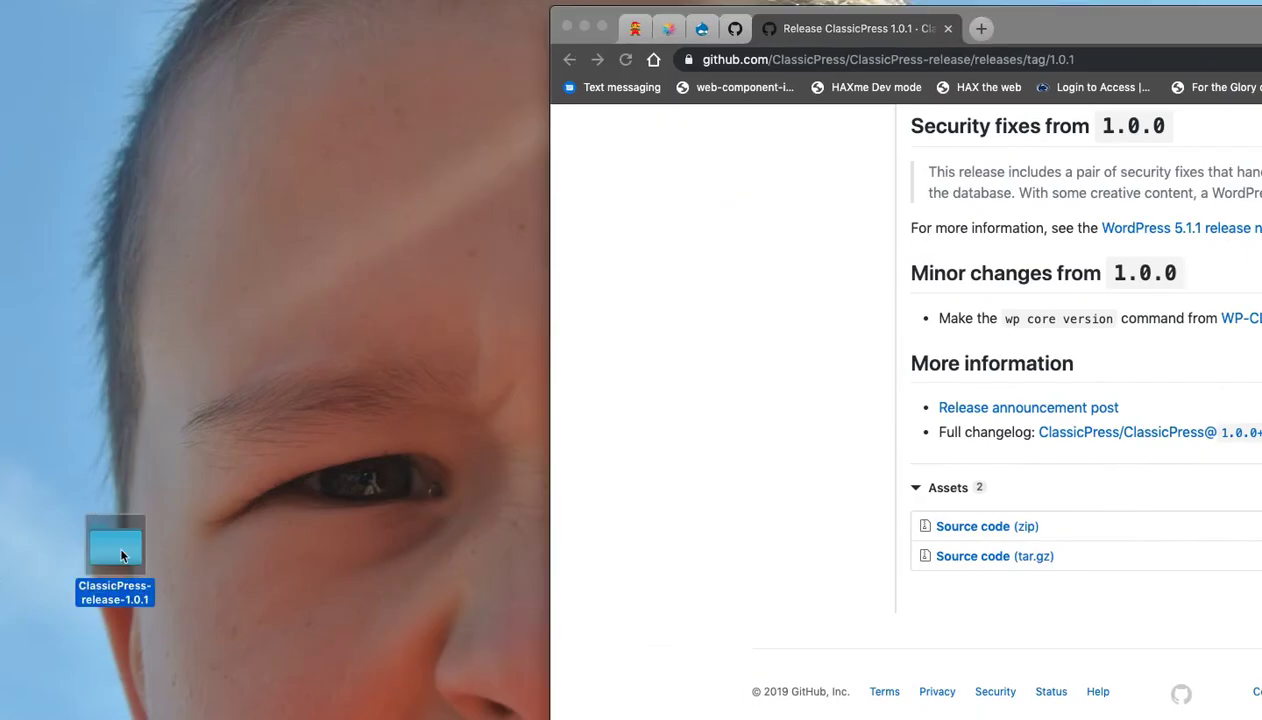
double_click(118, 540)
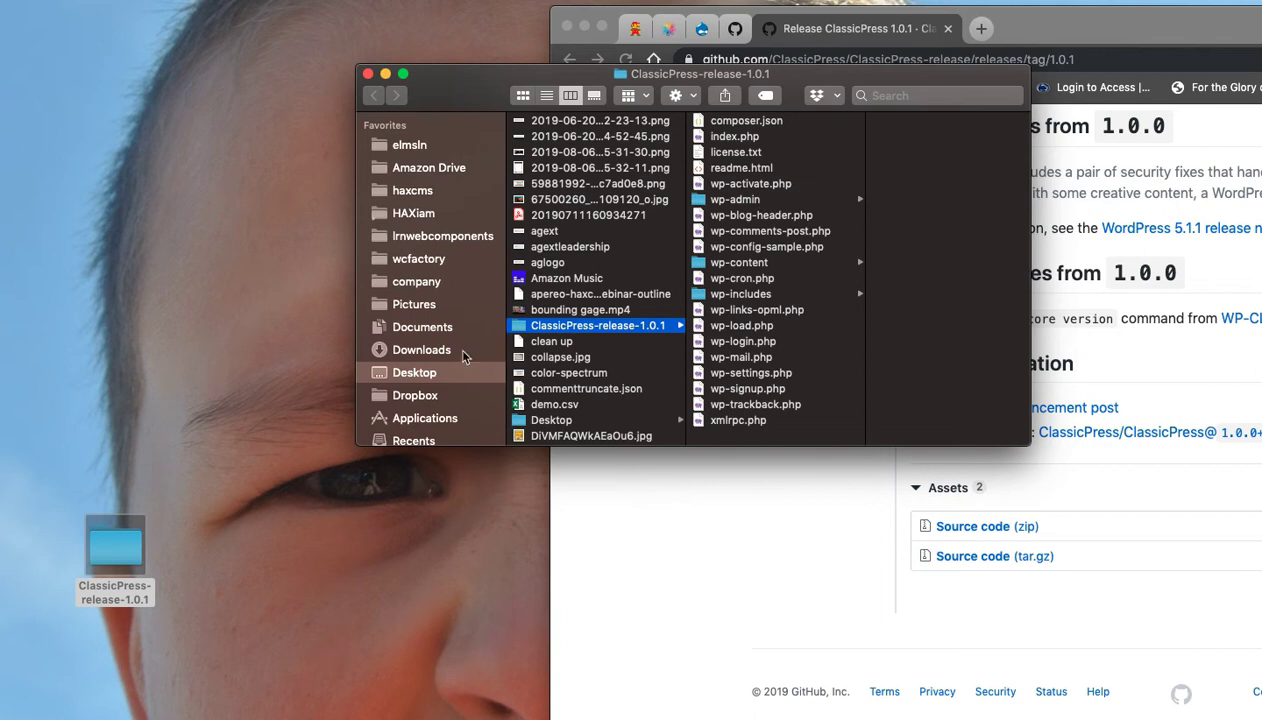
key("super+Tab")
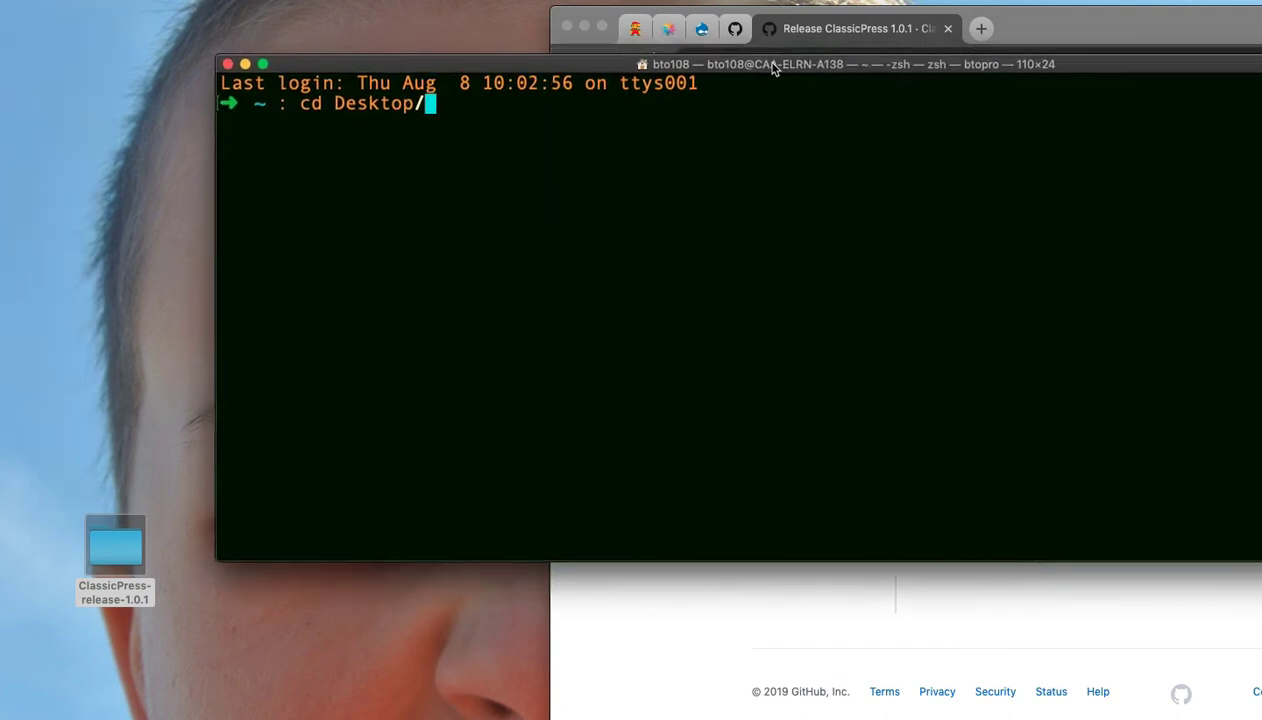
left_click_drag(775, 62, 558, 165)
Change into Desktop and then into the ClassicPress-release-1.0.1 folder.
key("Return")
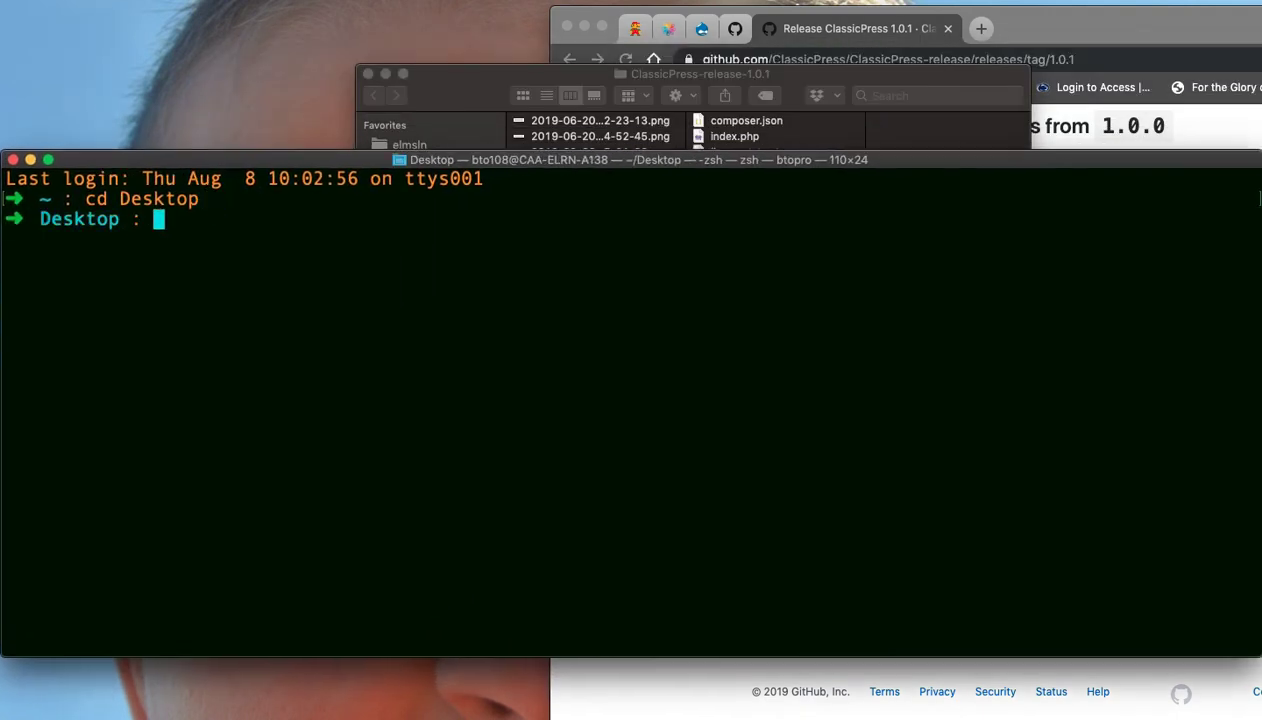
type("cd Cl")
key("Tab")
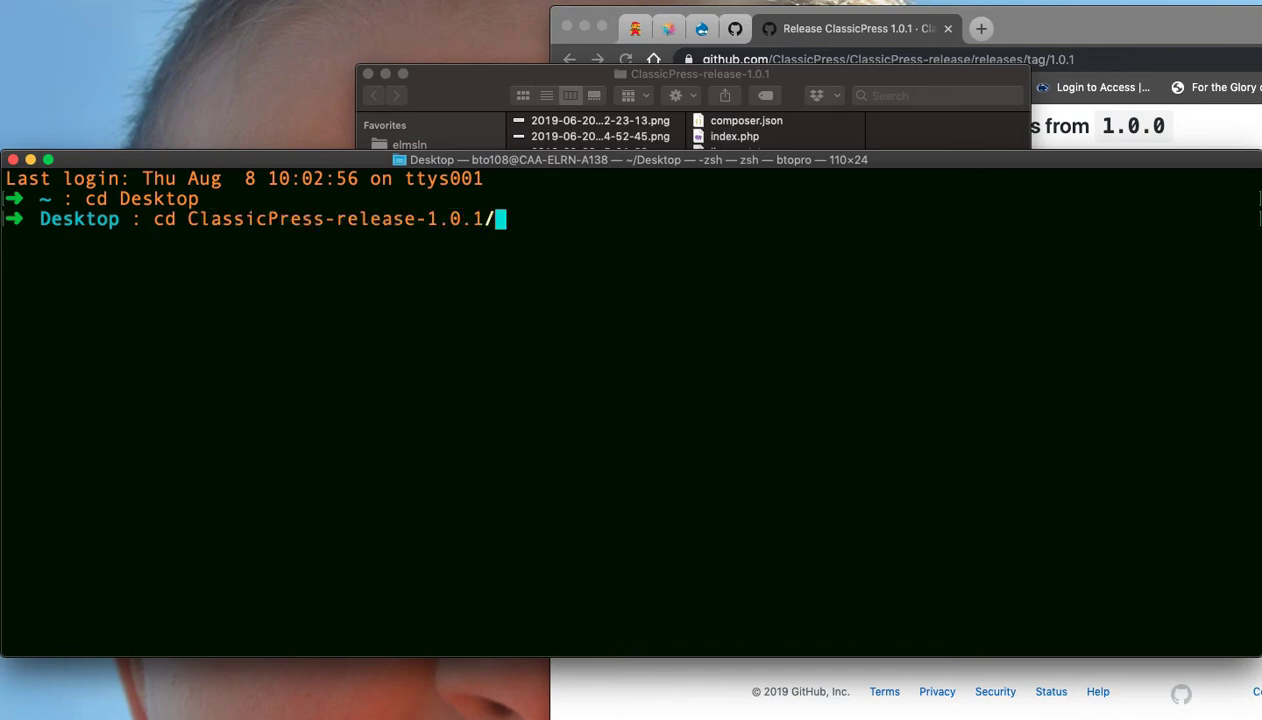
key("Return")
Run ddev config, accepting the default project name, project-root docroot and wordpress type.
type("ddev conif")
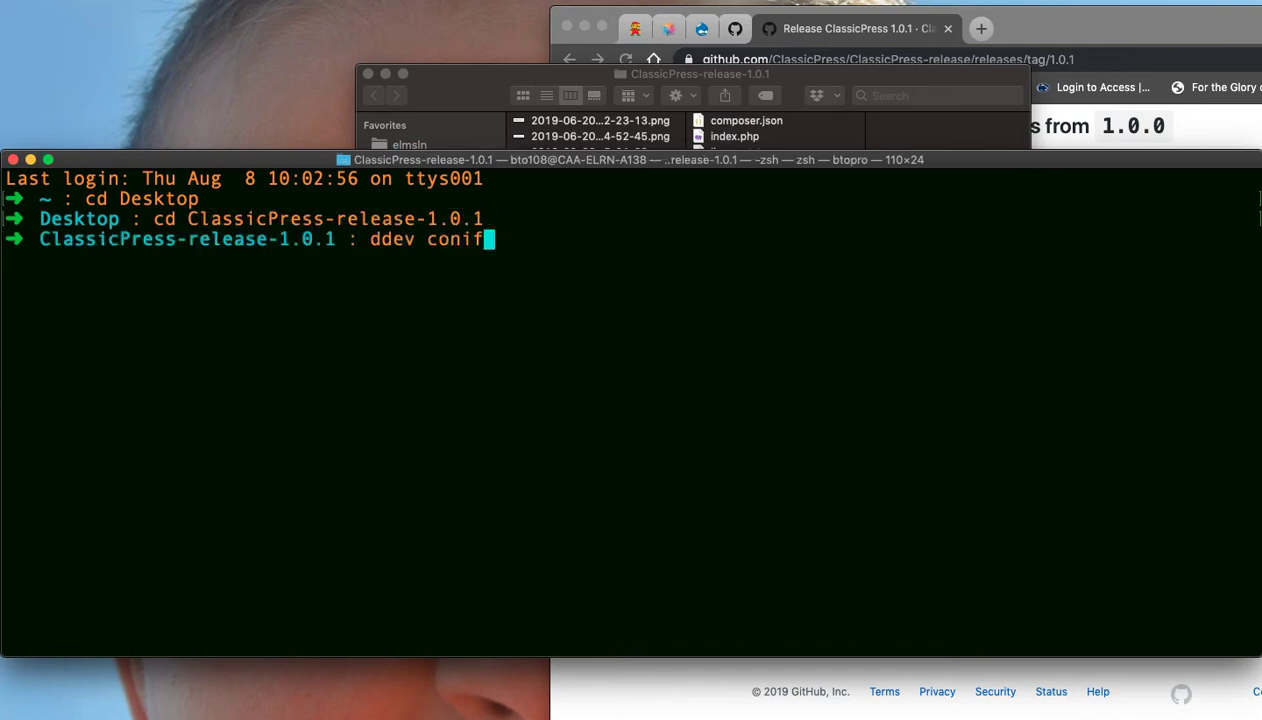
key("BackSpace")
key("BackSpace")
type("fig")
key("Return")
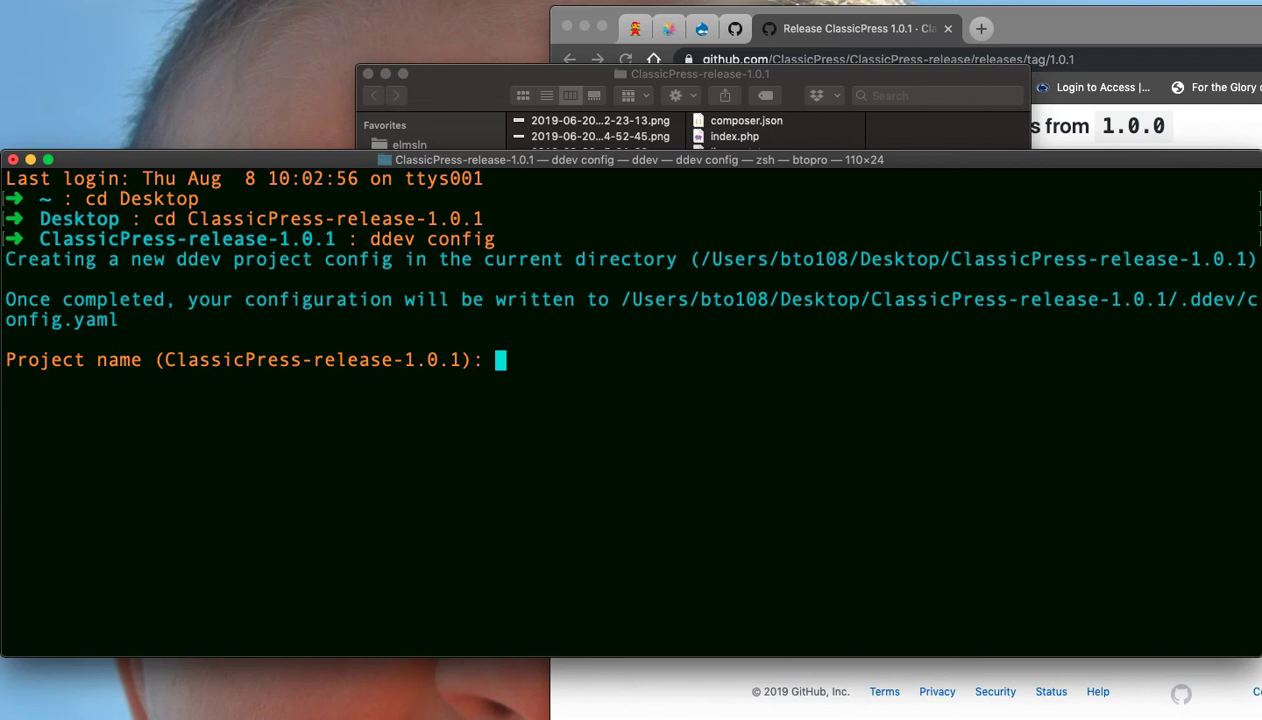
key("Return")
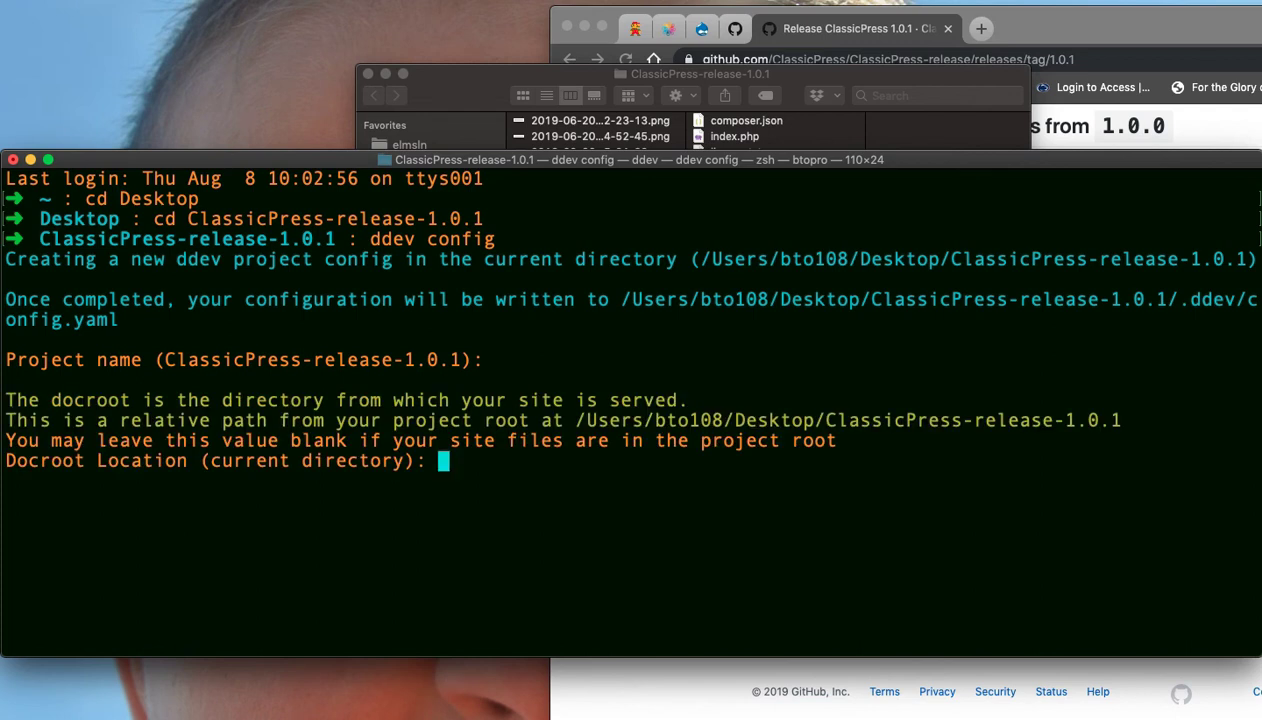
key("Return")
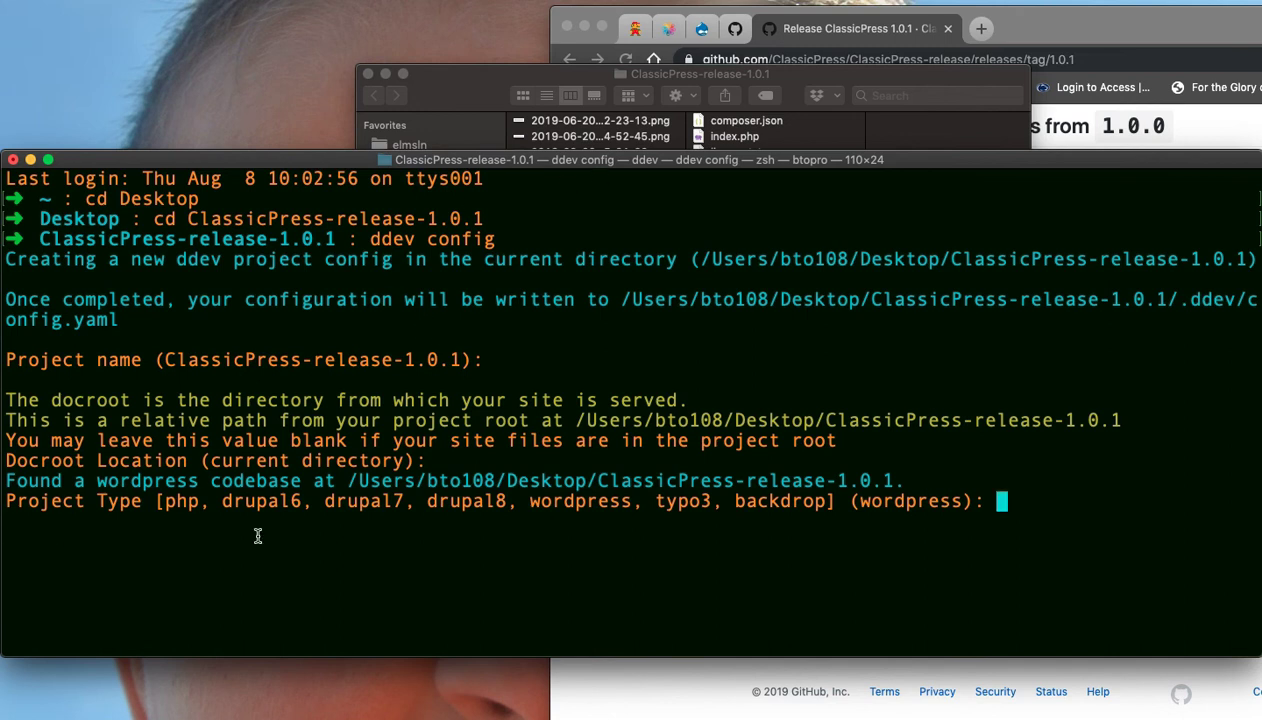
key("Return")
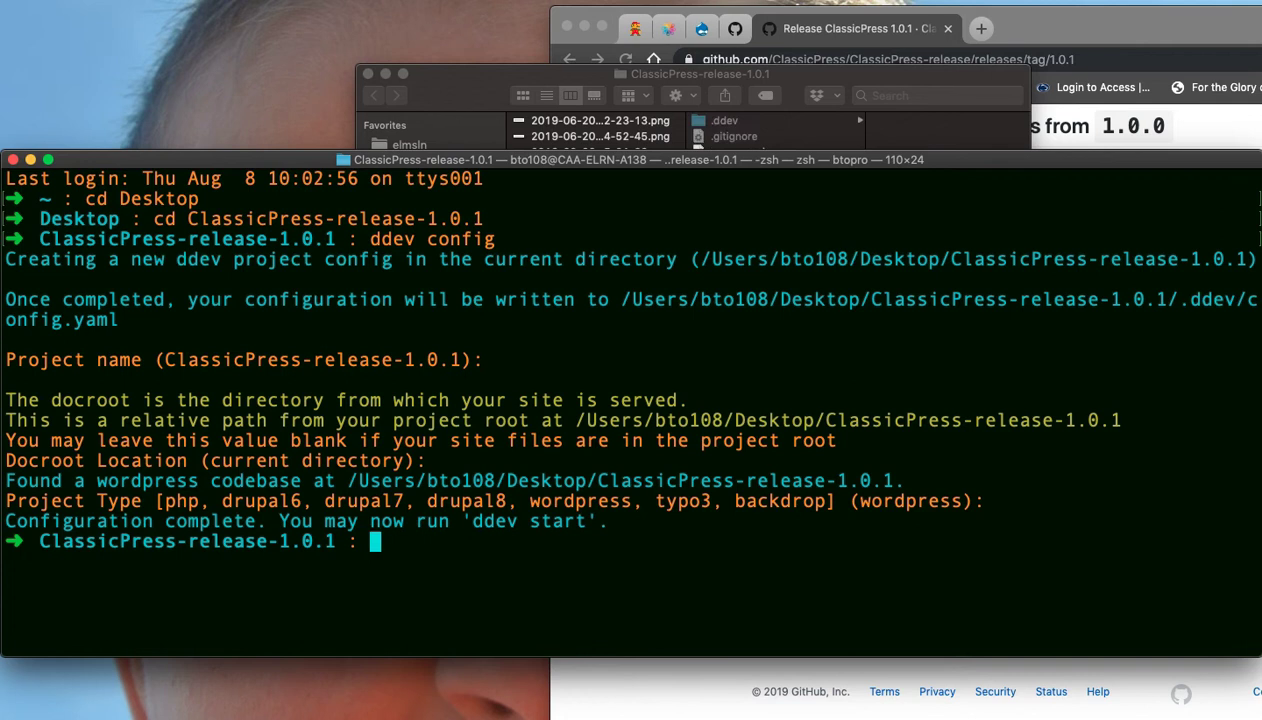
type("ddev start")
key("Return")
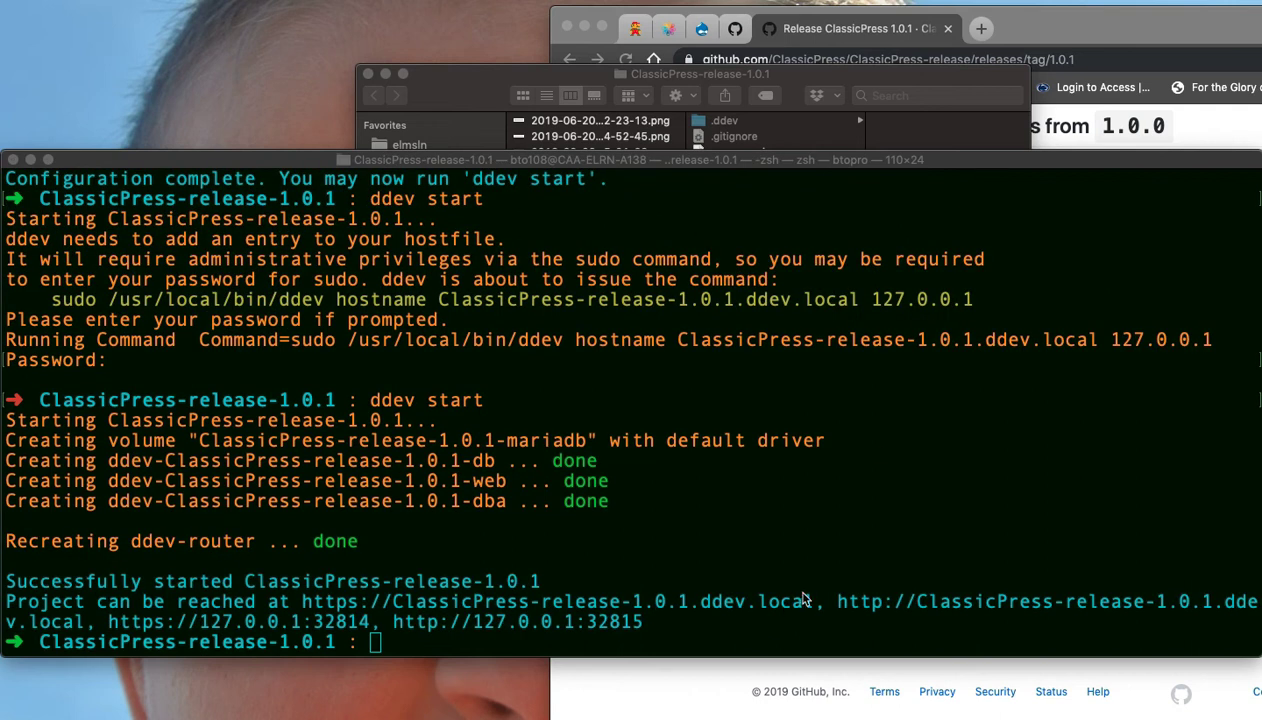
left_click(806, 600)
left_click_drag(815, 601, 300, 602)
key("super+c")
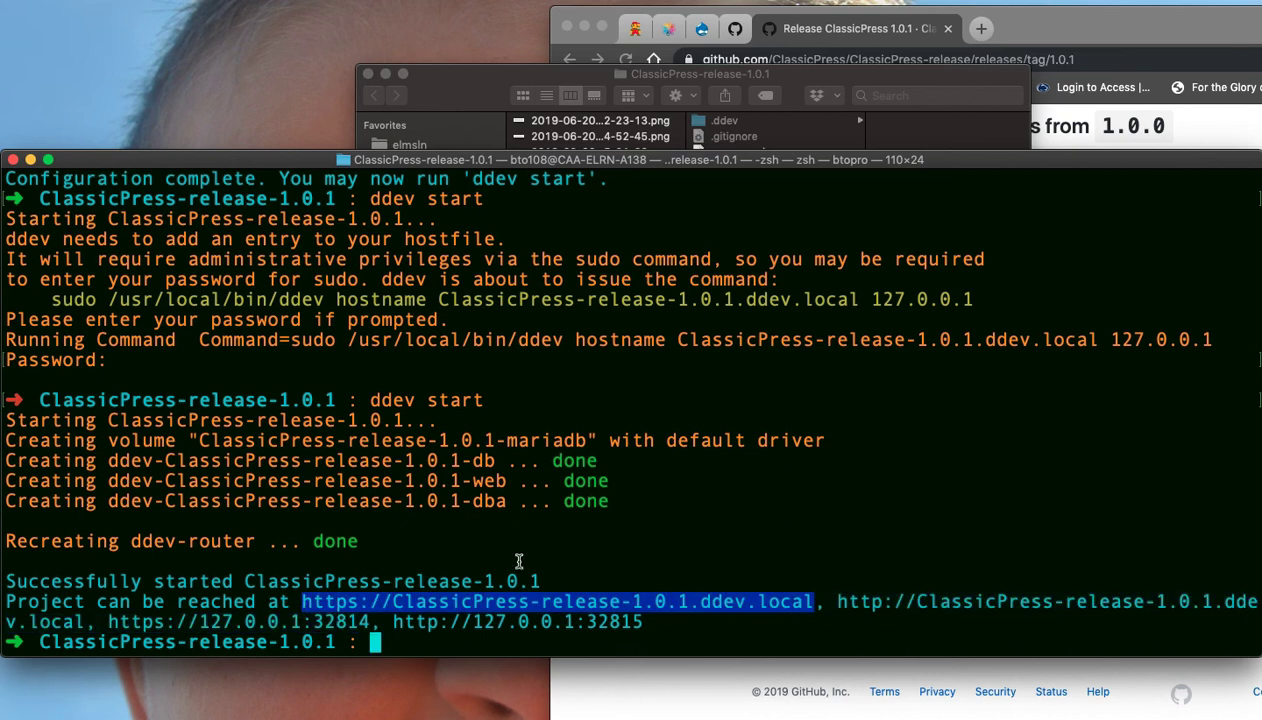
left_click(558, 544)
left_click(1048, 30)
left_click_drag(1100, 32, 558, 28)
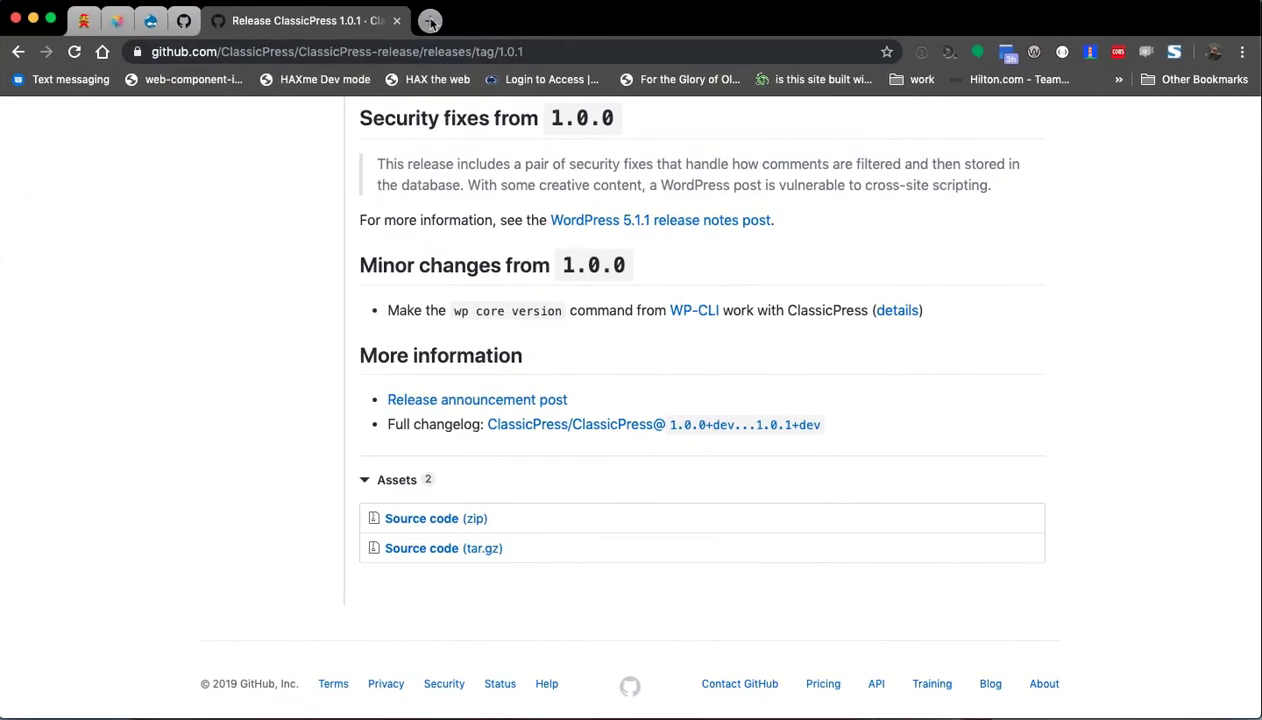
Load the copied ddev.local address in a new tab, bypass the certificate warning, and continue in English.
left_click(430, 22)
key("super+v")
key("Return")
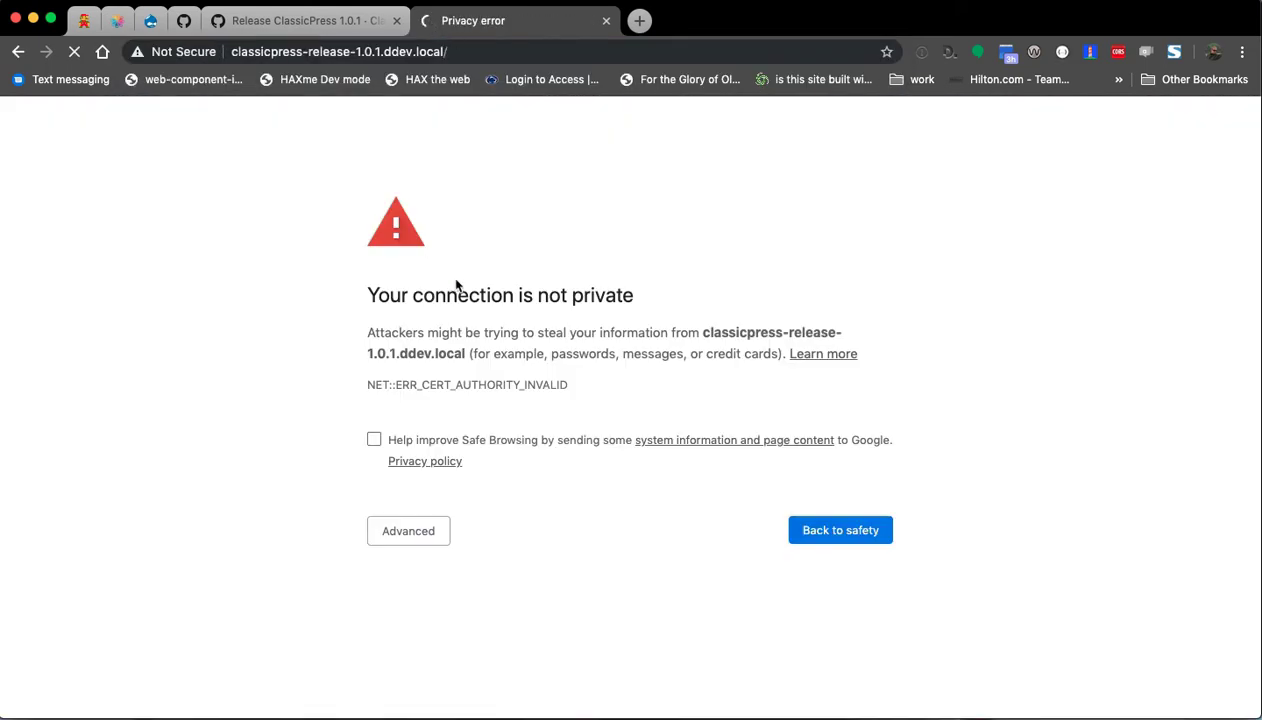
left_click(388, 531)
left_click(514, 668)
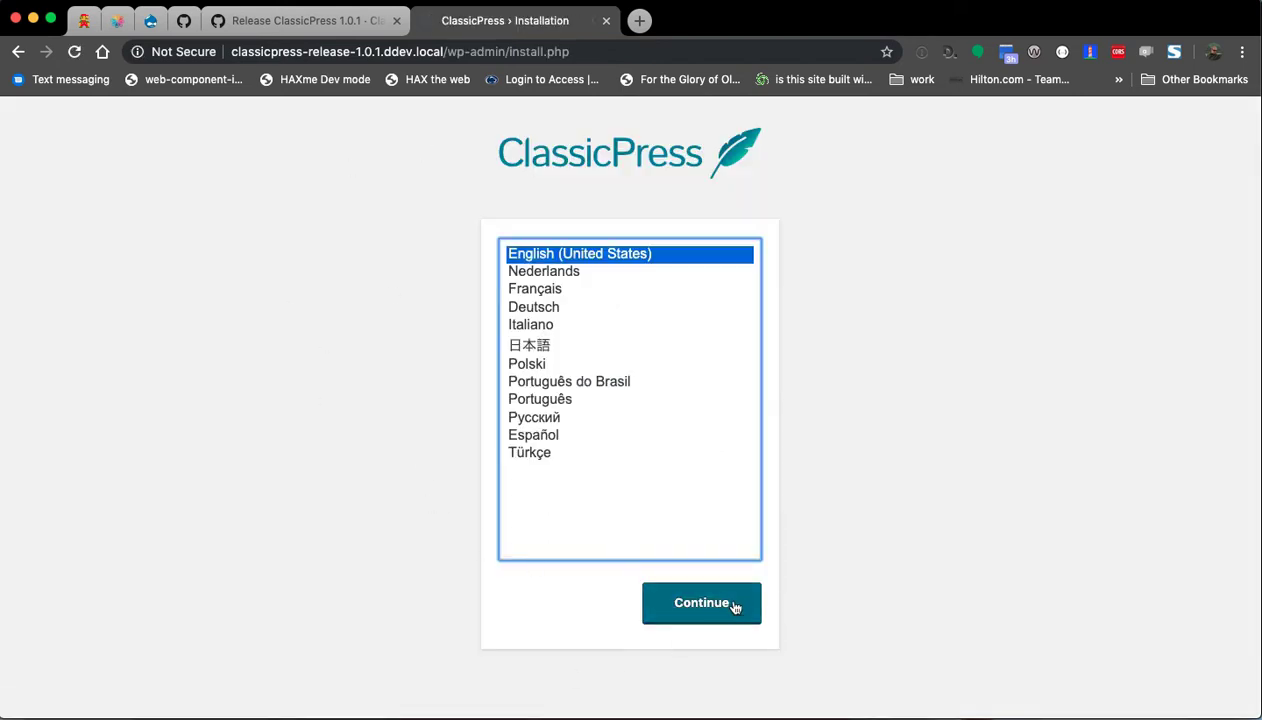
left_click(695, 604)
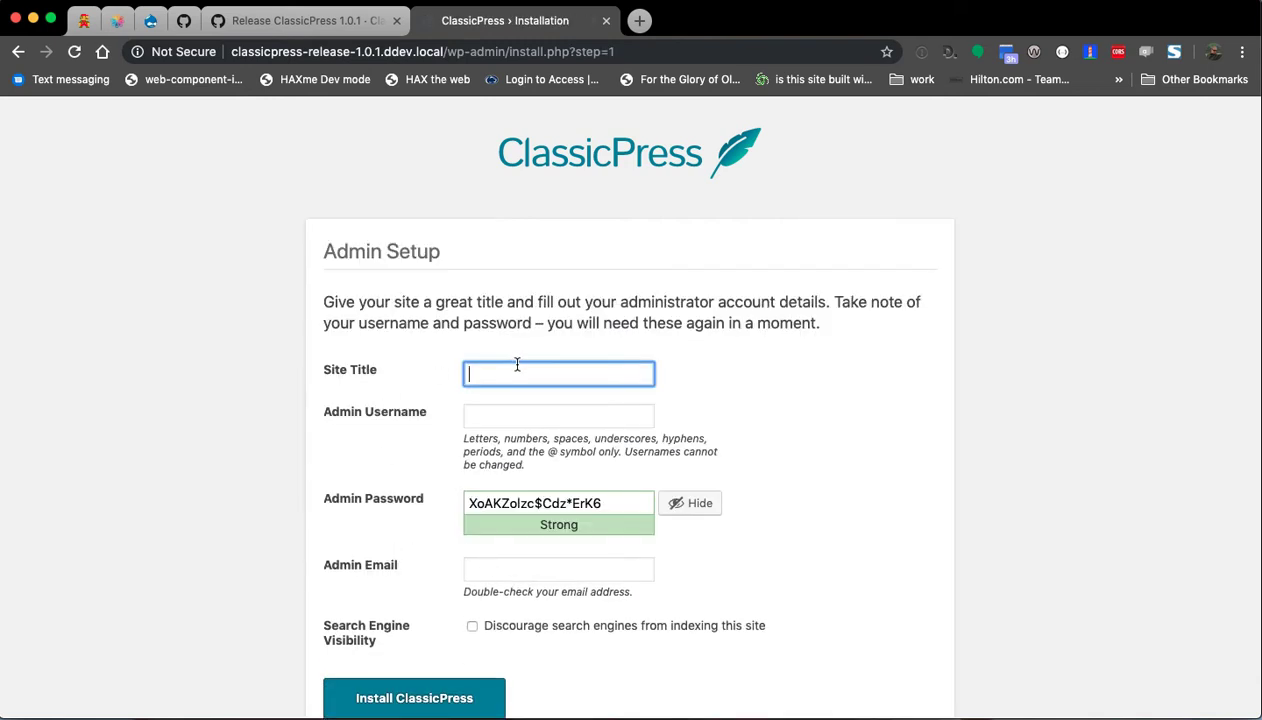
Fill in site title viva, username admin, password admin, confirm weak password, discourage search engines, submit.
type("viva")
scroll(538, 407, "down", 1)
left_click(507, 372)
type("admin")
key("Tab")
scroll(769, 442, "down", 1)
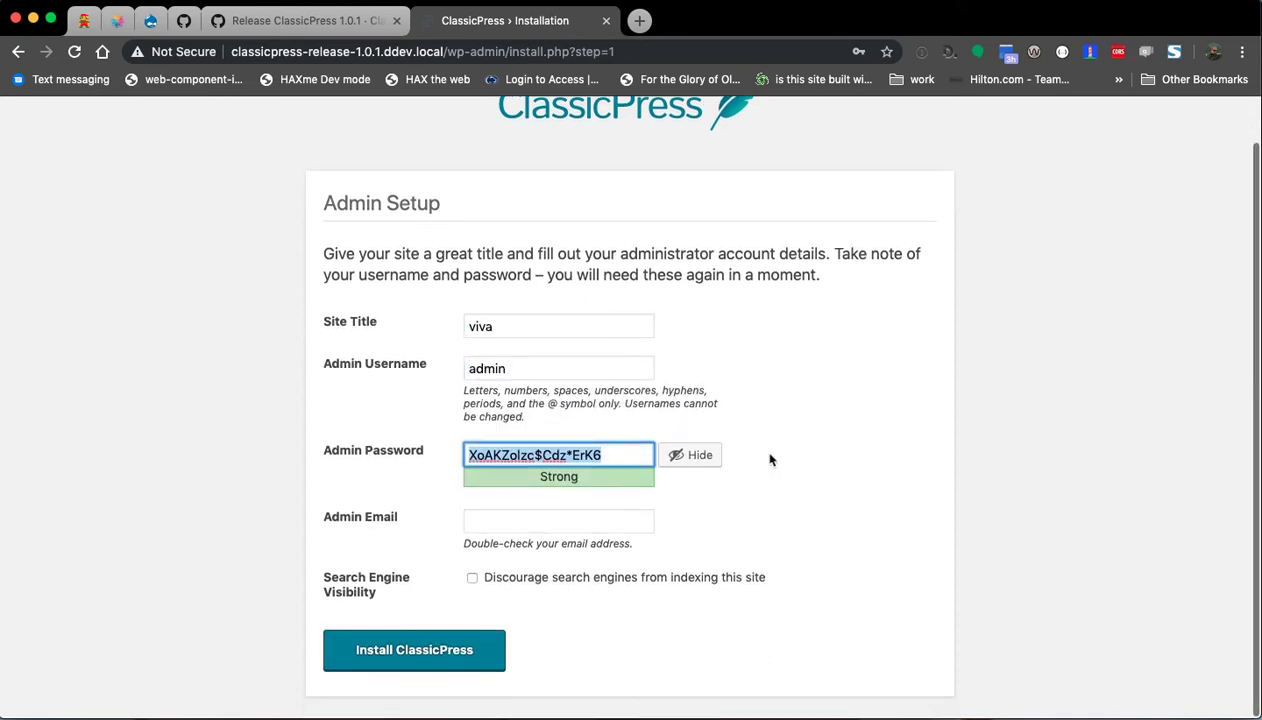
type("admin")
key("Tab")
key("Tab")
key("Tab")
type("ad")
scroll(744, 500, "down", 1)
left_click(535, 483)
left_click(556, 579)
left_click(416, 660)
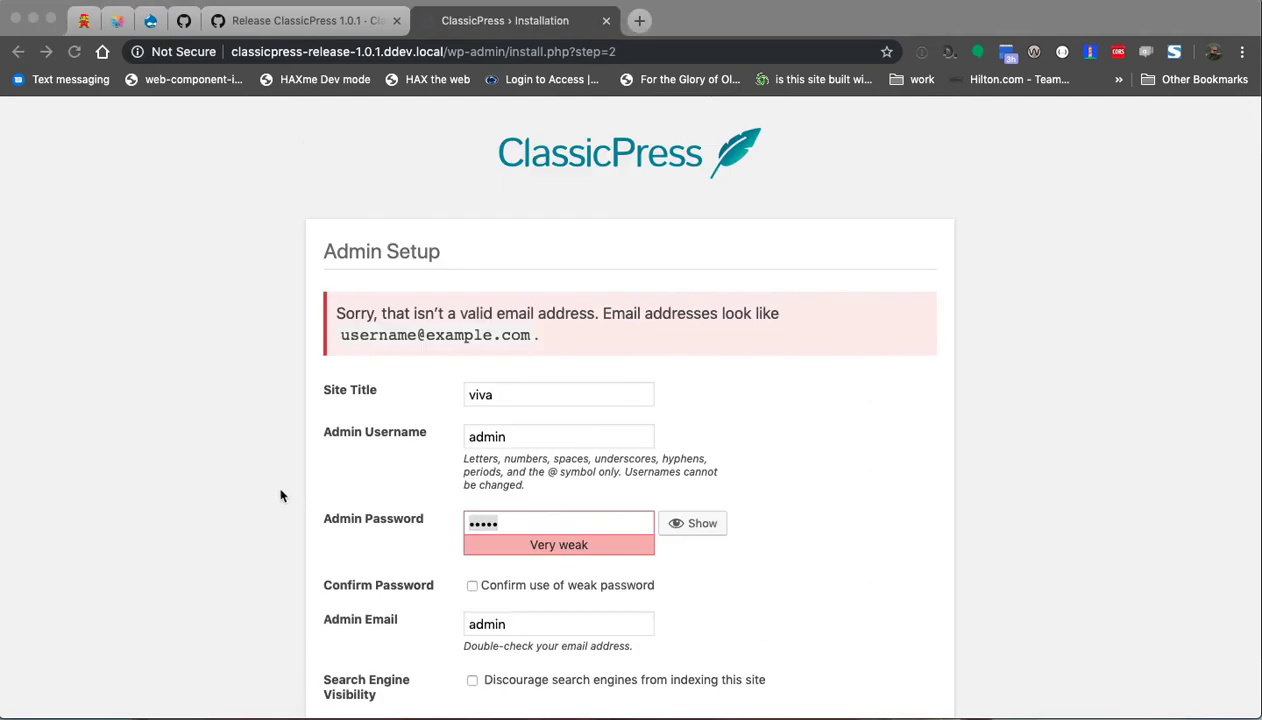
Correct the admin email to a valid address, reconfirm the weak password, and install ClassicPress.
scroll(276, 494, "down", 3)
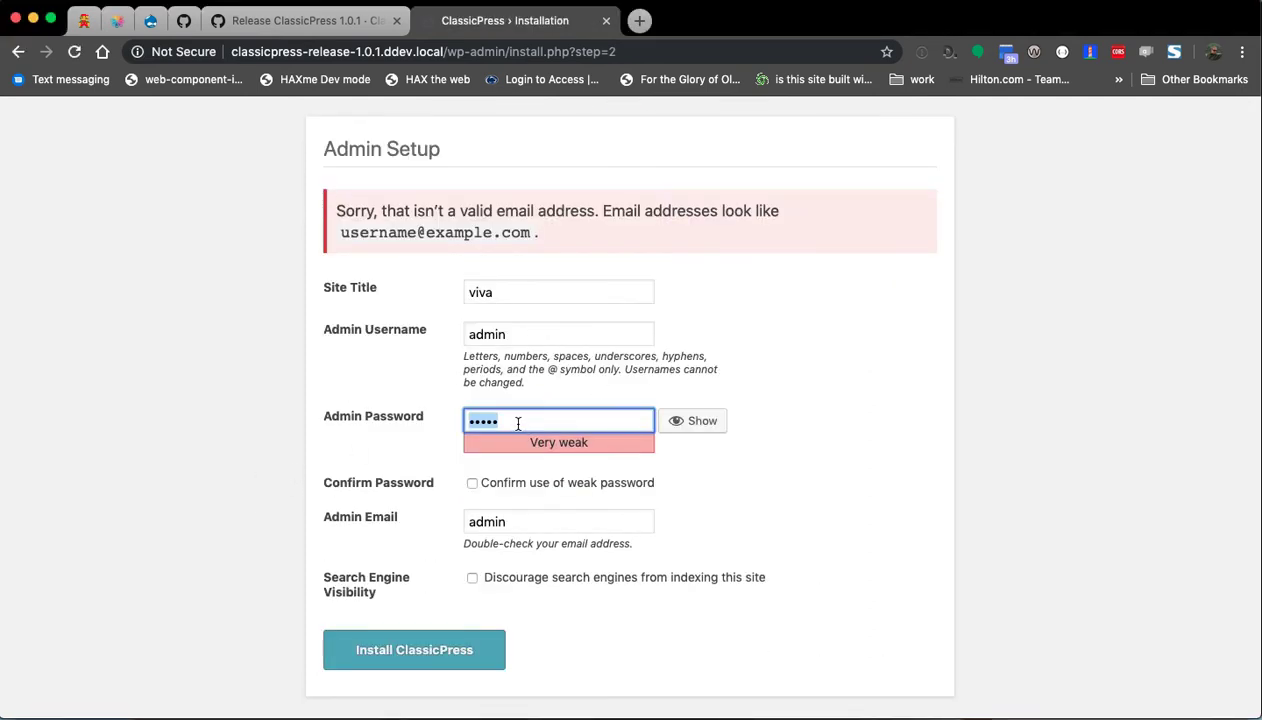
left_click(572, 519)
type("@admin.admin")
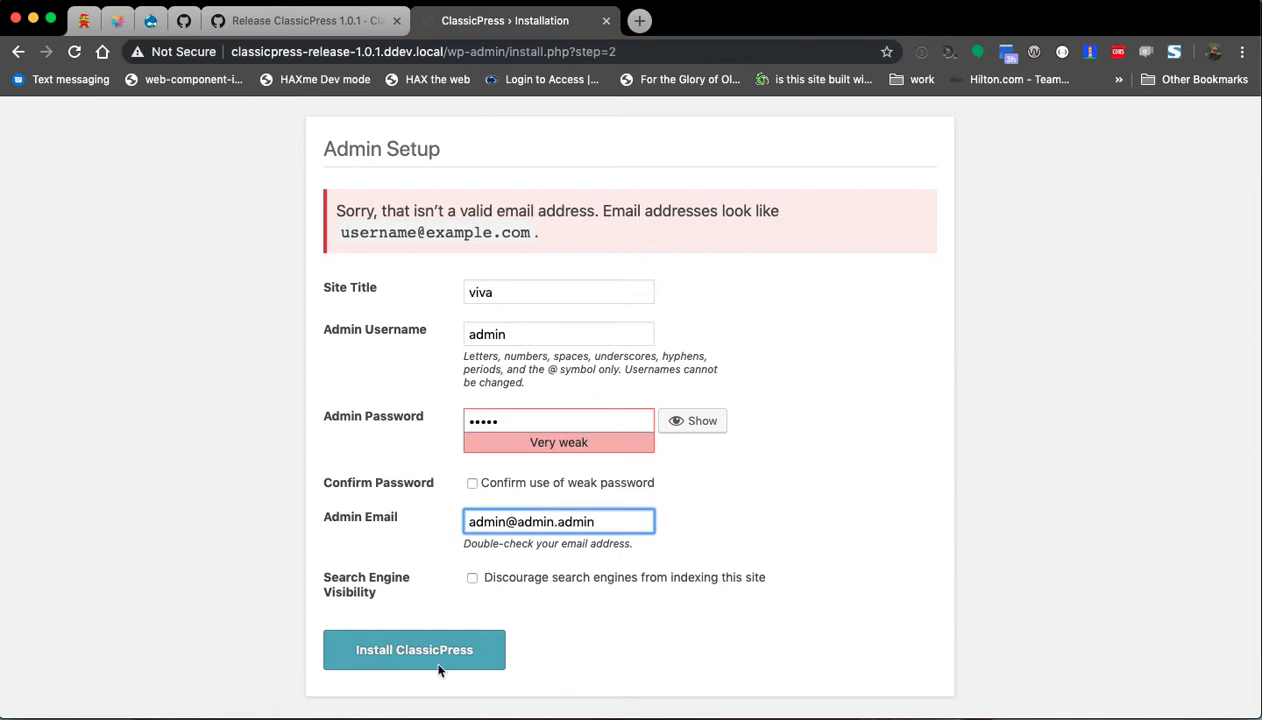
left_click(224, 545)
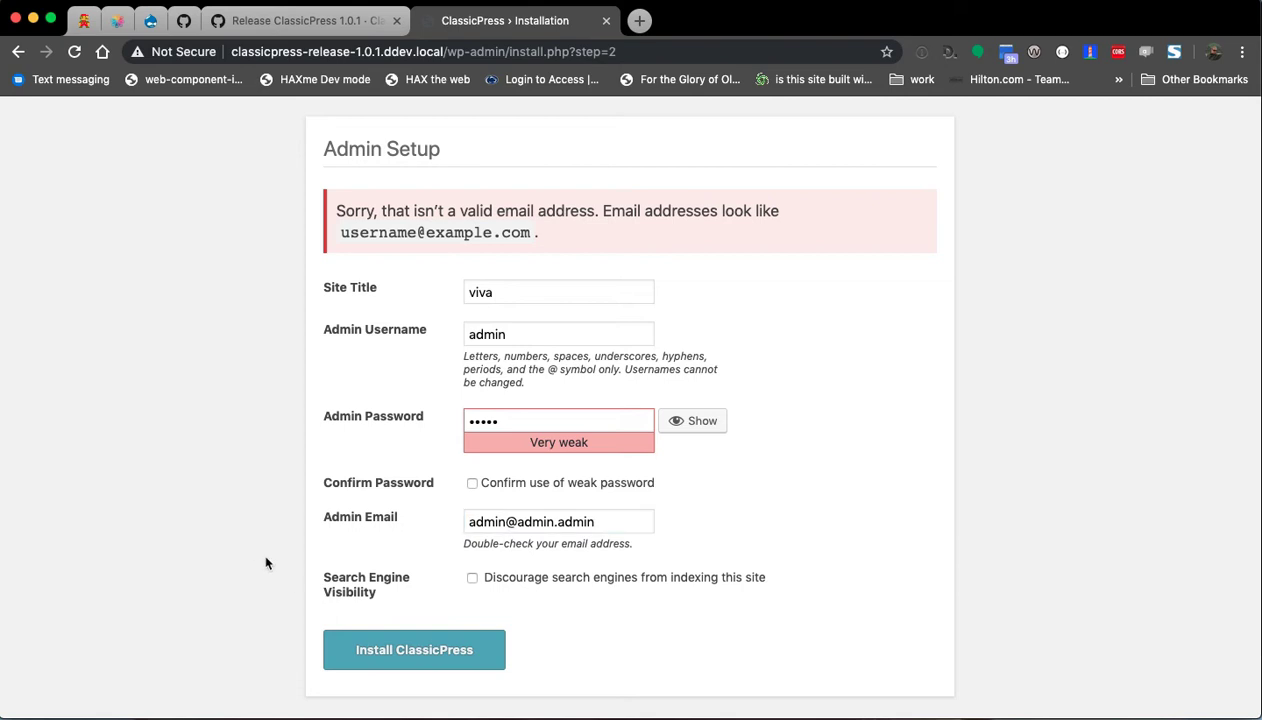
left_click(590, 420)
double_click(588, 424)
left_click(575, 483)
left_click(395, 648)
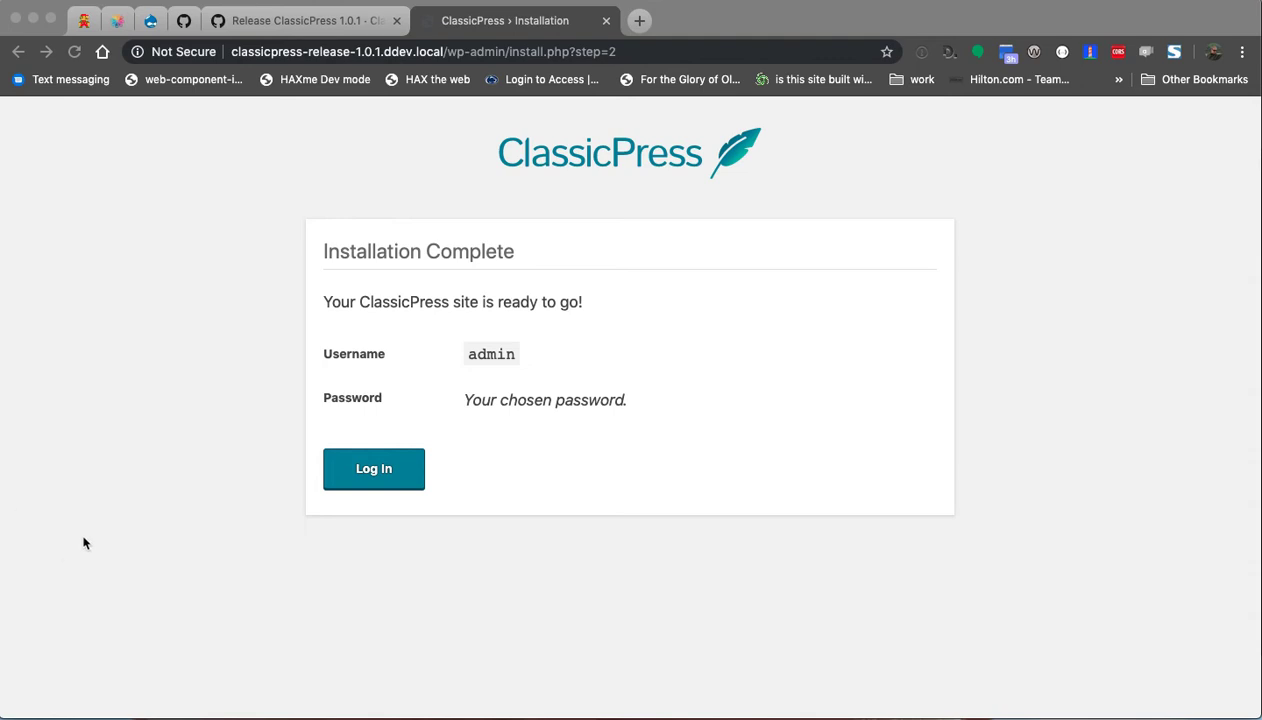
Log in as admin with Remember Me ticked, then switch to the ClassicPress release folder window.
left_click(385, 470)
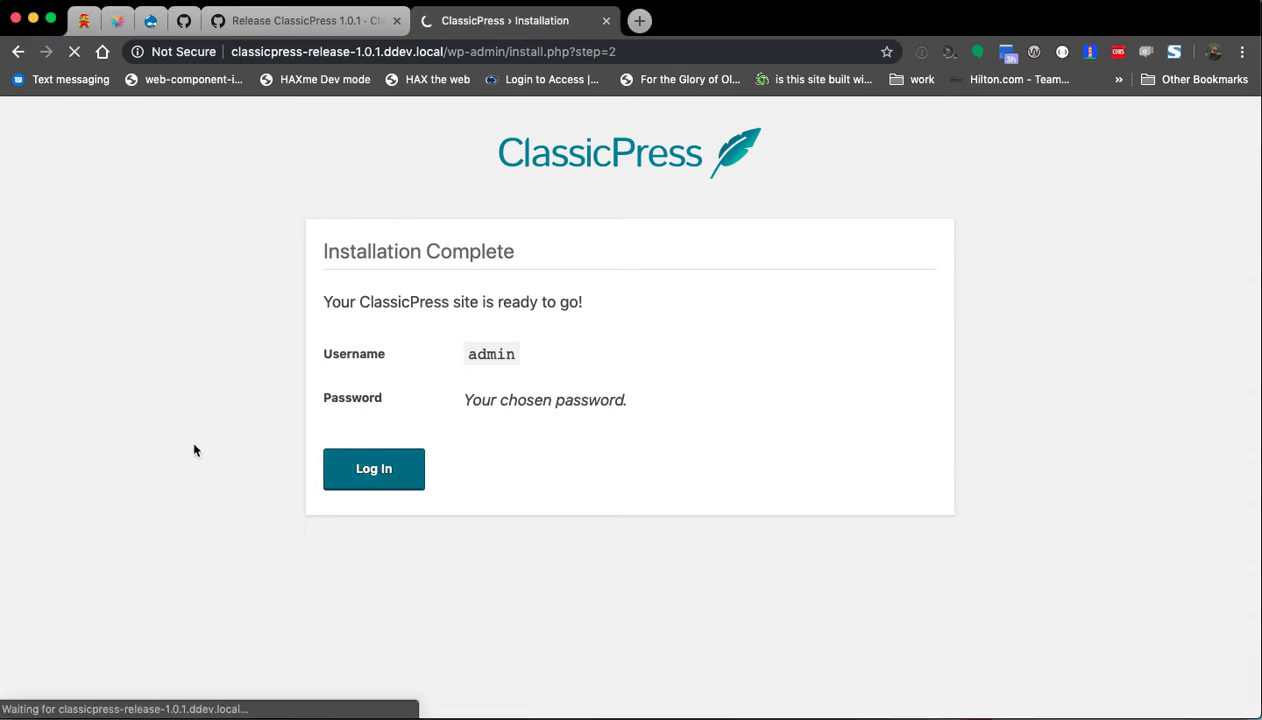
left_click(563, 463)
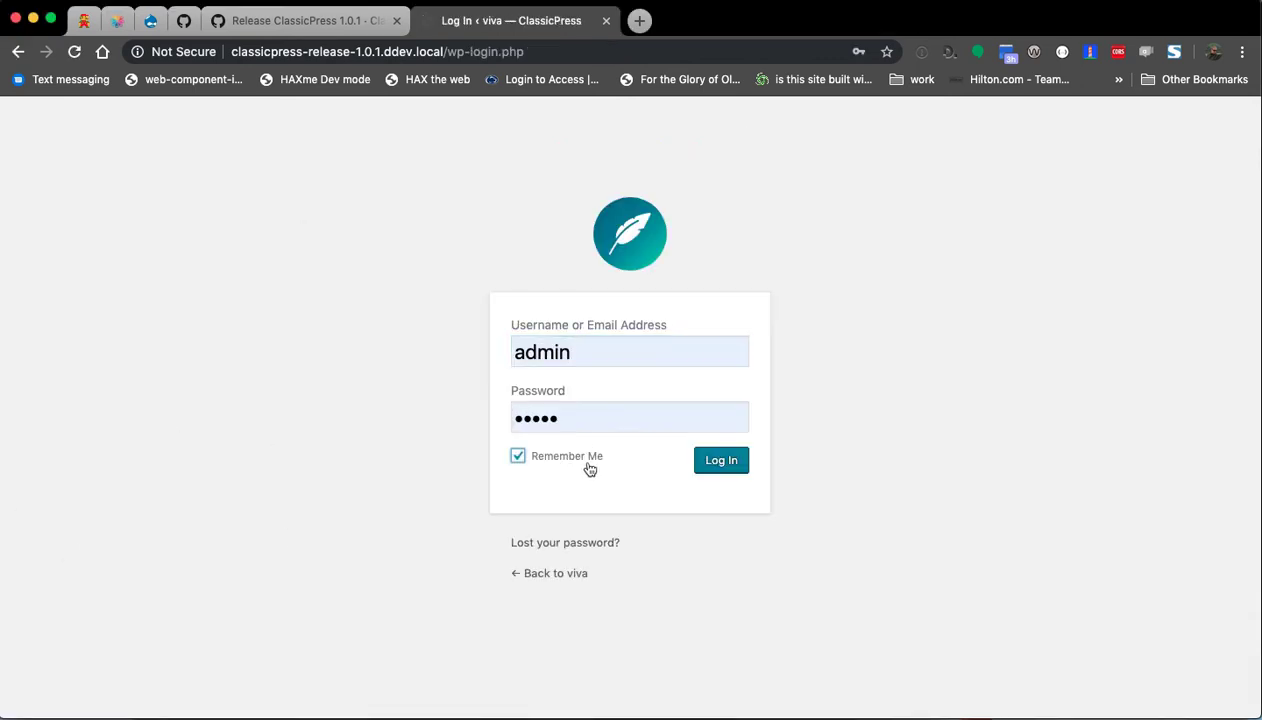
left_click(713, 470)
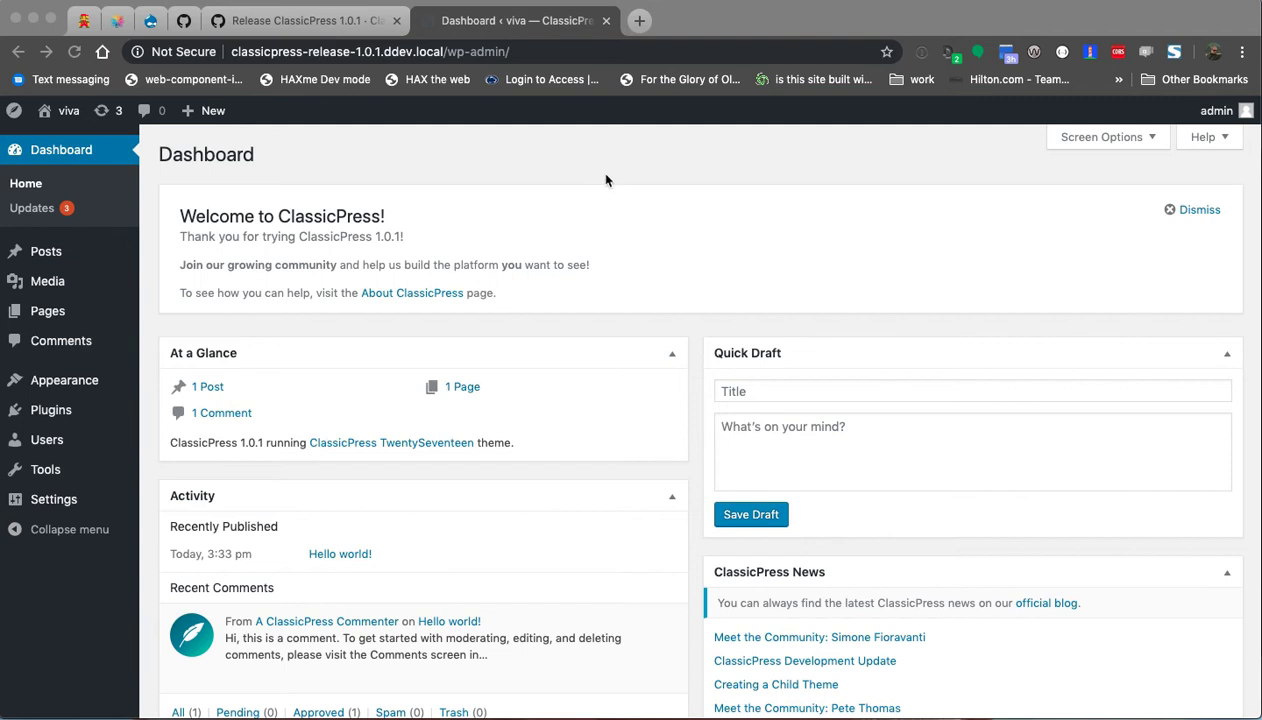
left_click(468, 201)
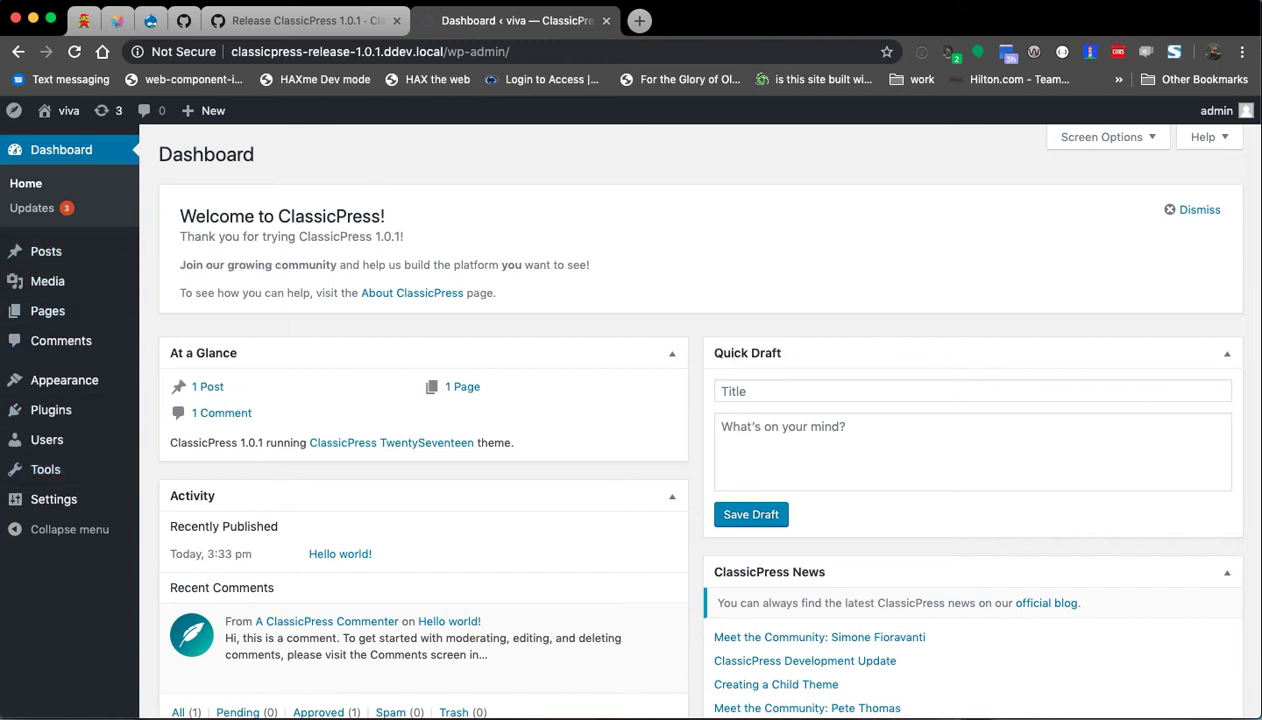
key("super+Tab")
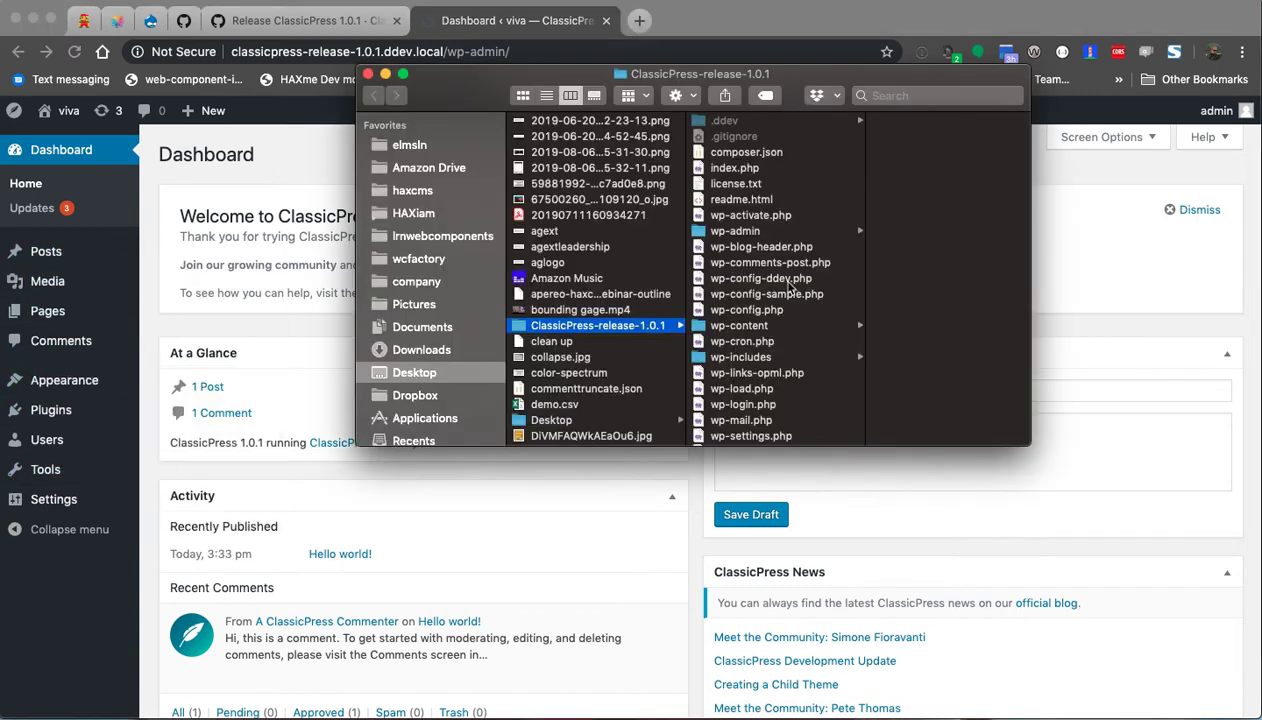
Open ClassicPress's wp-content/plugins and, in a second window, hax-all-the-things/platforms/wordpress/wp-content.
scroll(783, 294, "down", 2)
left_click(756, 313)
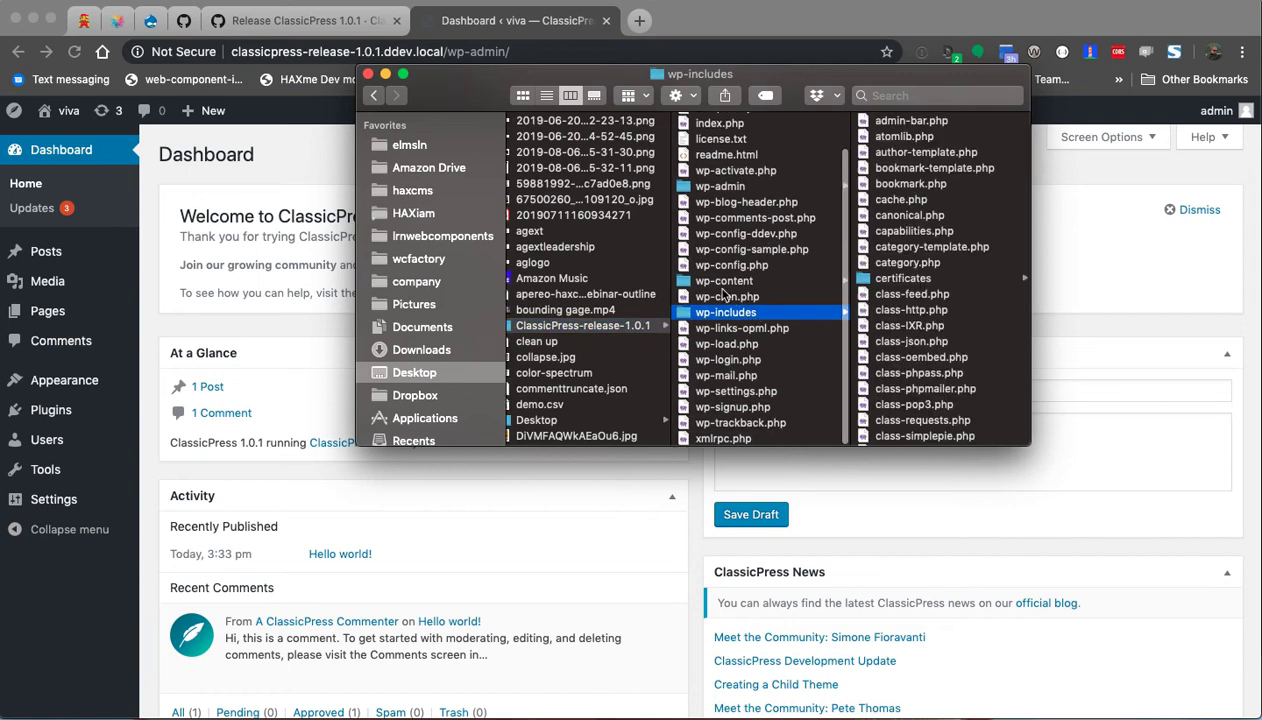
left_click(721, 282)
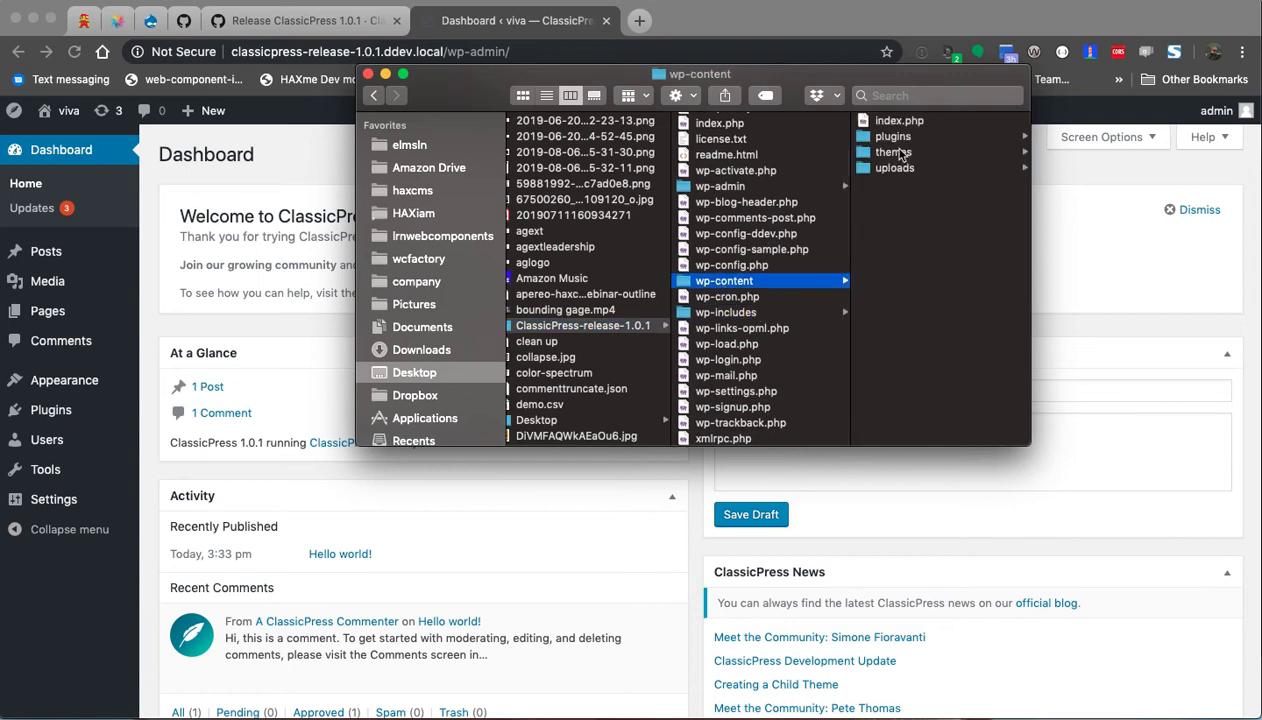
left_click(893, 137)
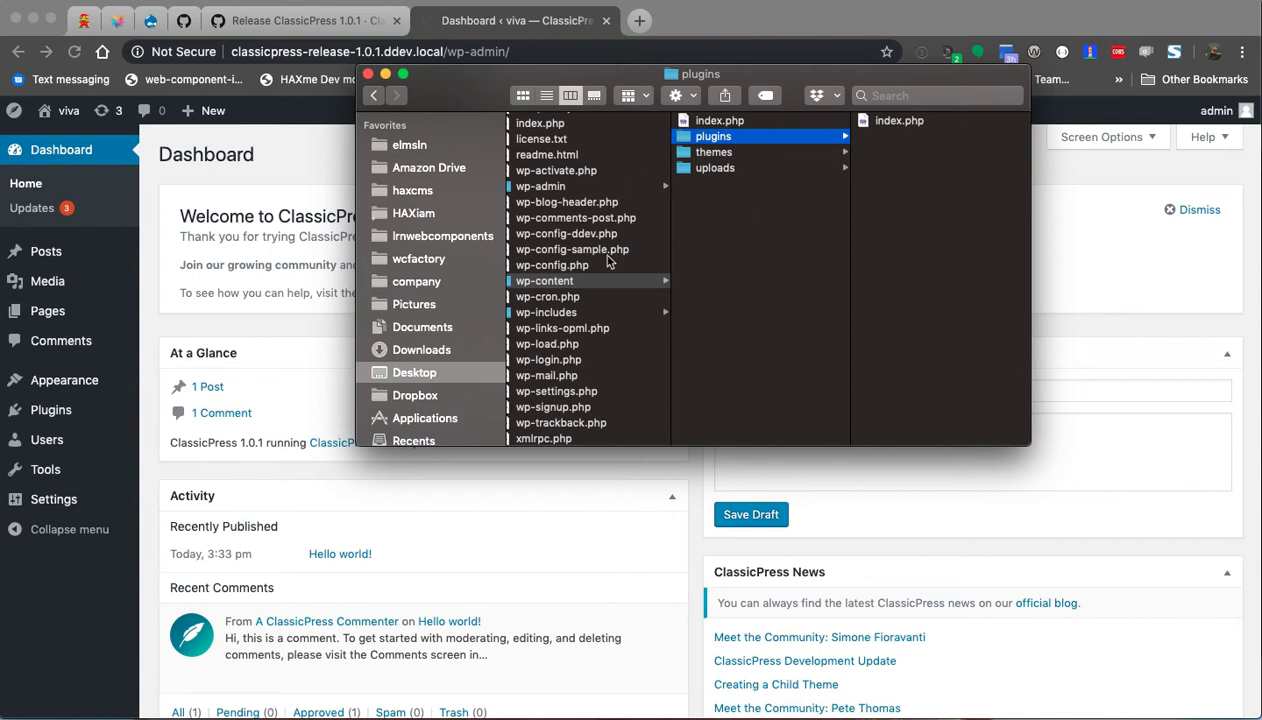
key("super+Tab")
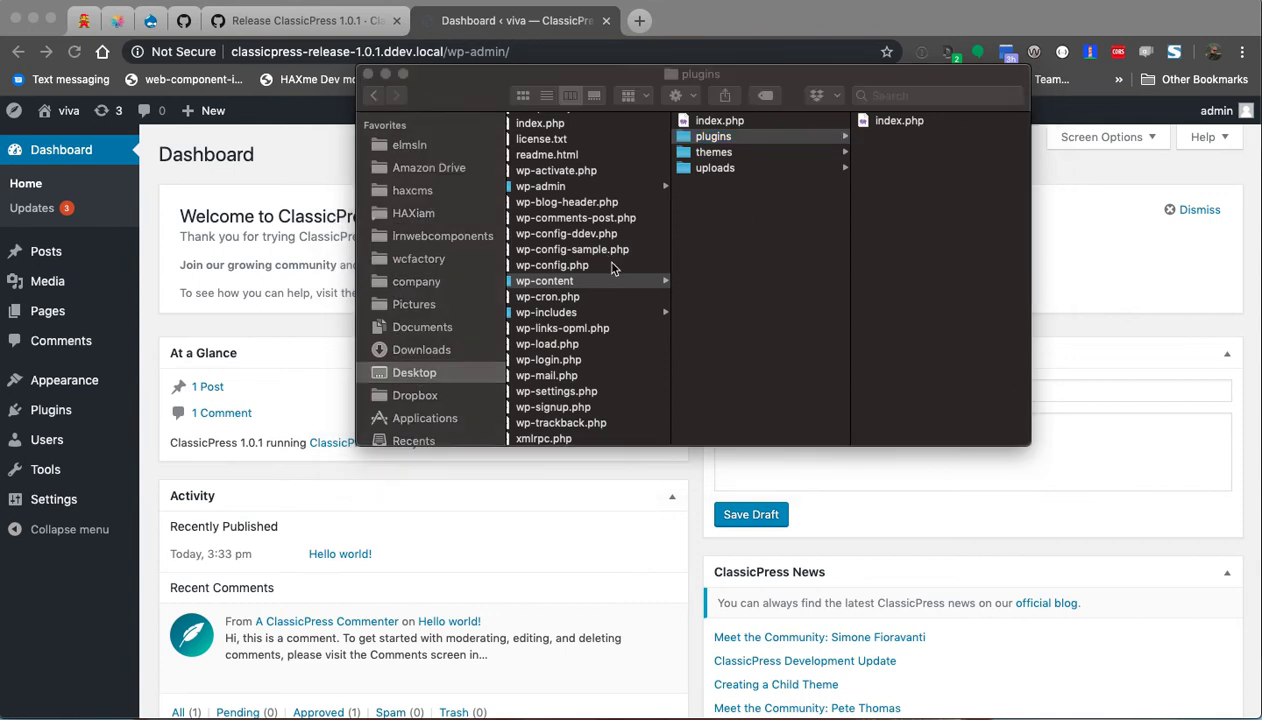
left_click_drag(0, 250, 846, 152)
left_click(735, 257)
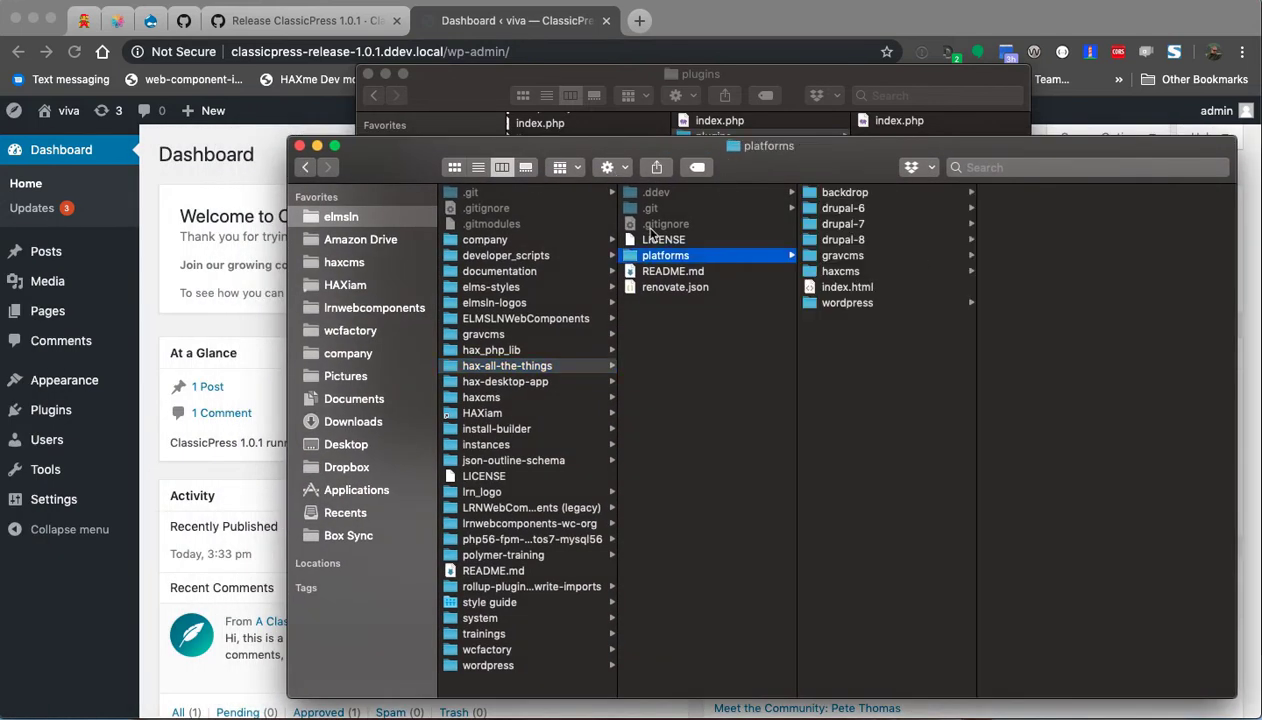
left_click(868, 302)
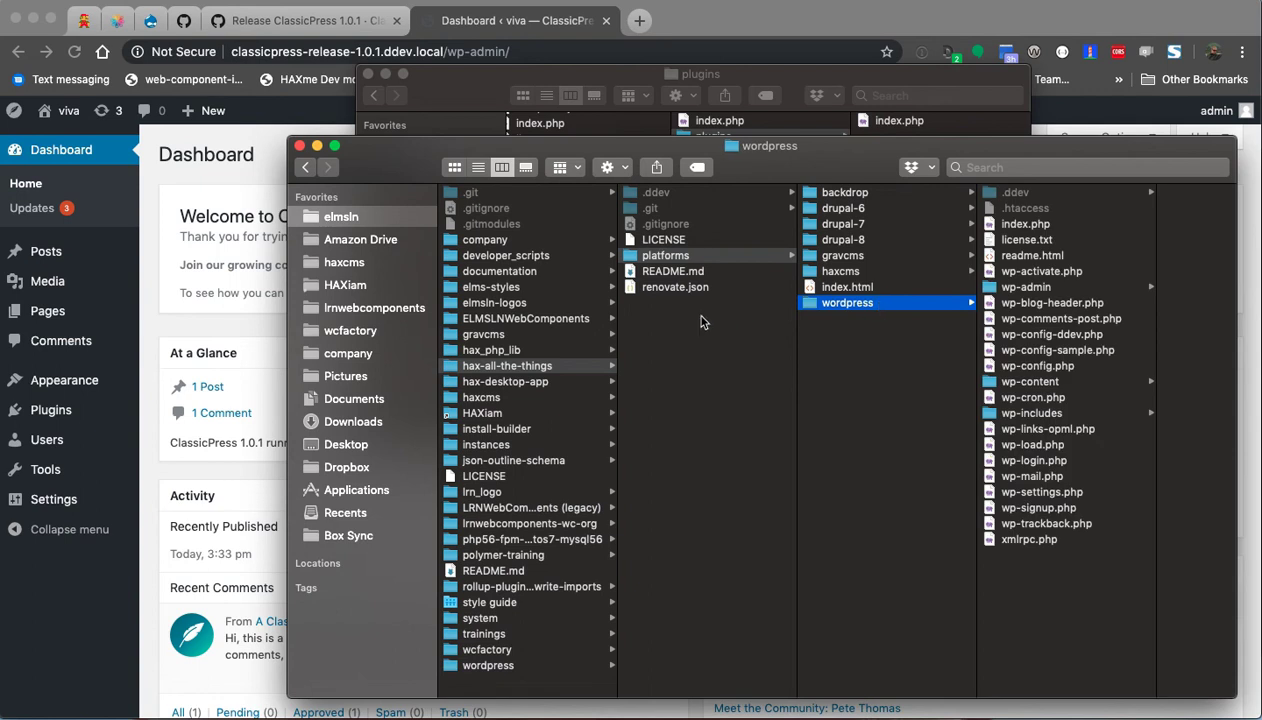
left_click(1035, 382)
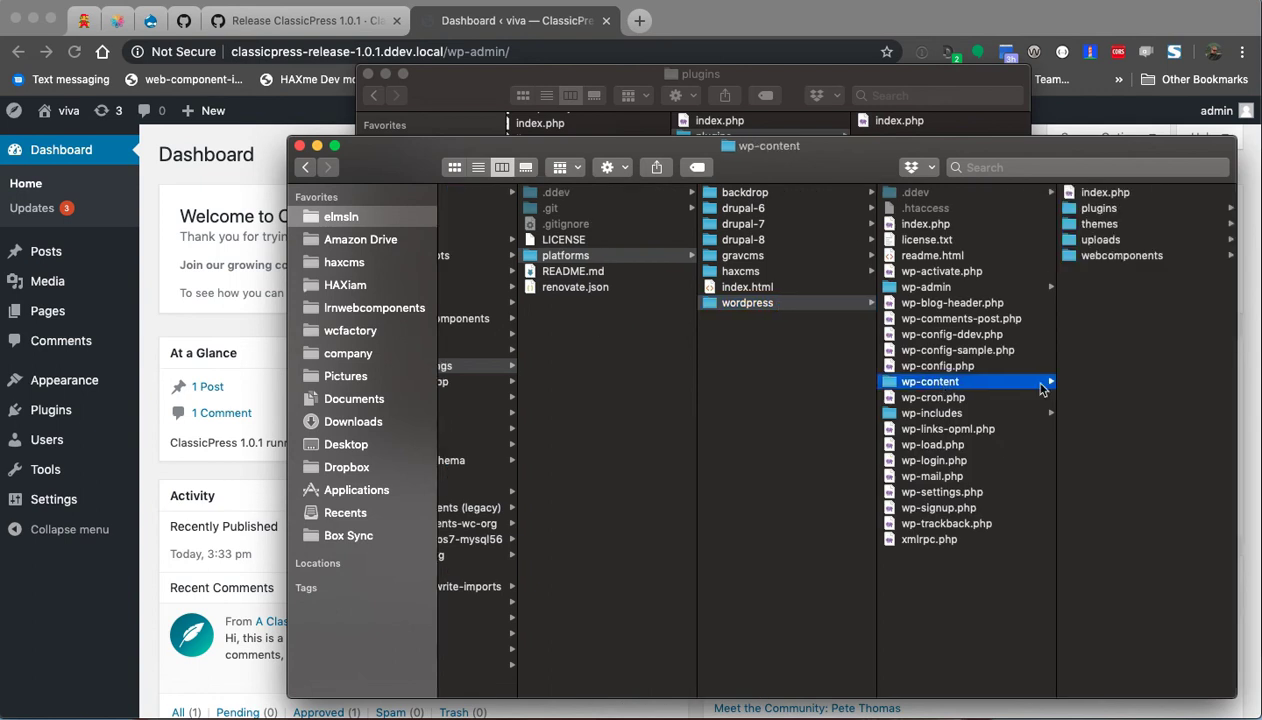
left_click(1110, 258)
Copy the hax and webcomponents folders into the ClassicPress site, then reload the Dashboard.
left_click_drag(872, 154, 210, 156)
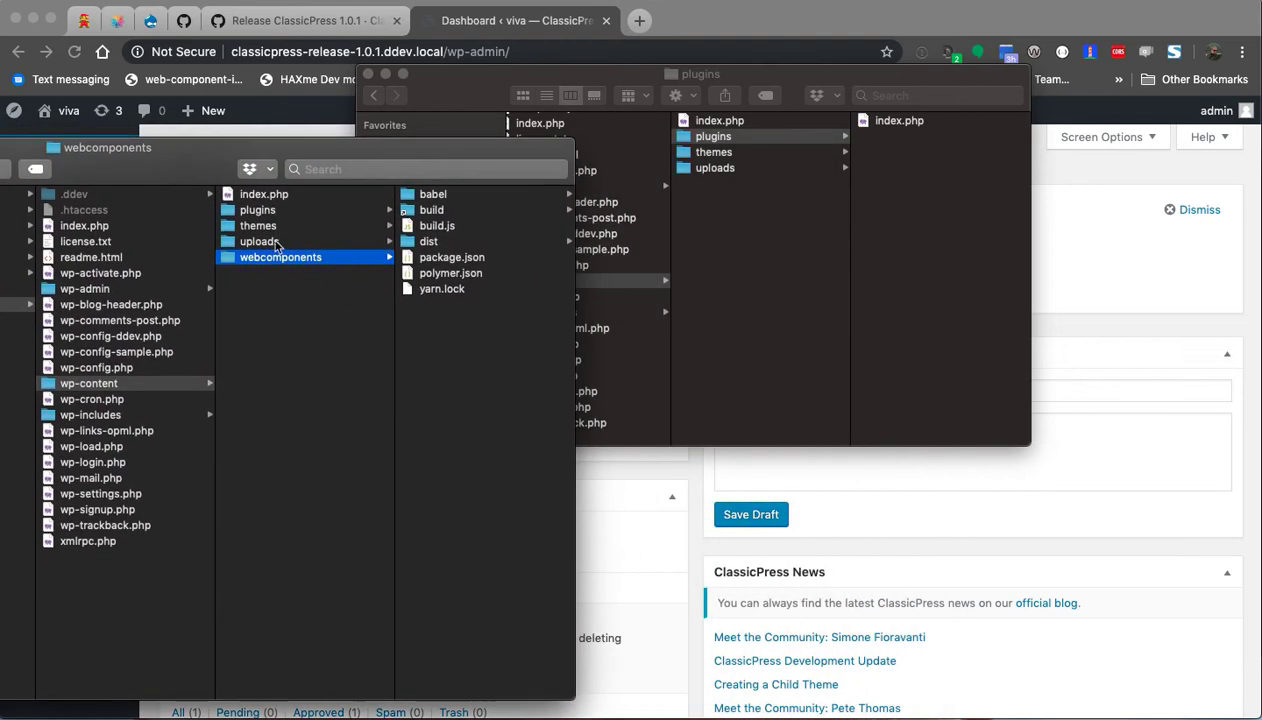
left_click(278, 241)
left_click(276, 226)
left_click(279, 211)
left_click(413, 225)
left_click(284, 273, "super")
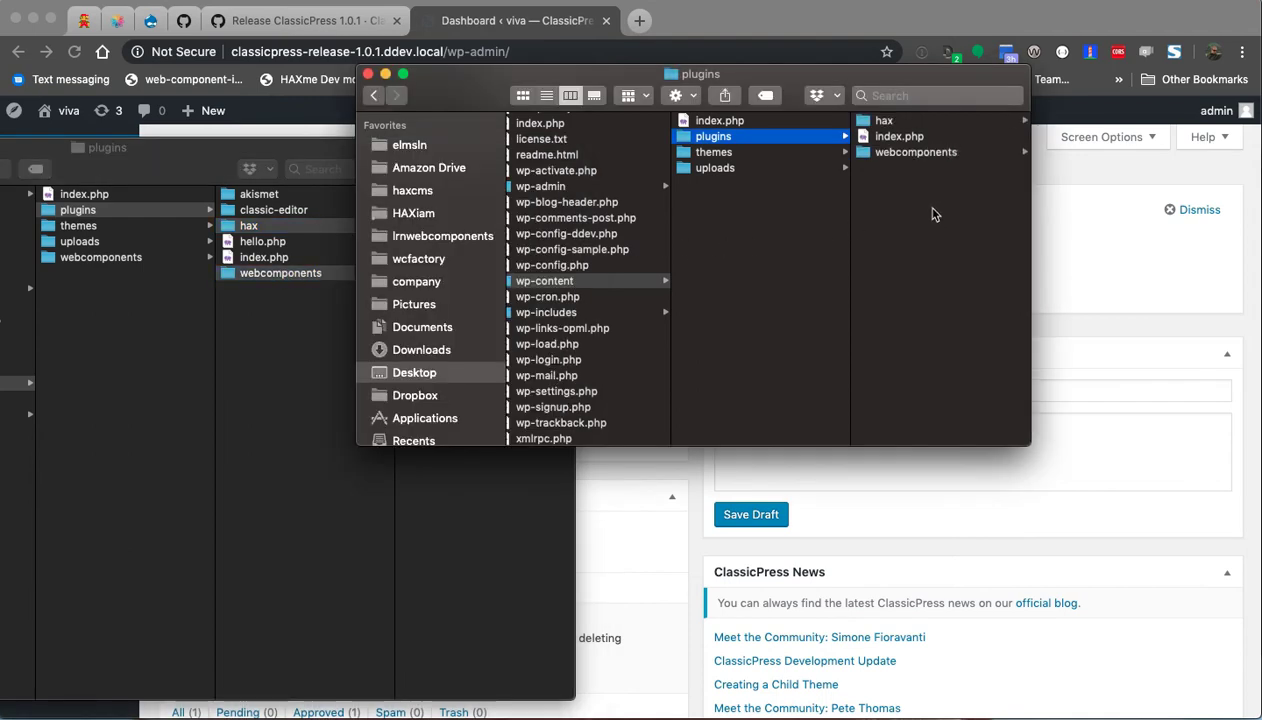
left_click(280, 347)
left_click(304, 323)
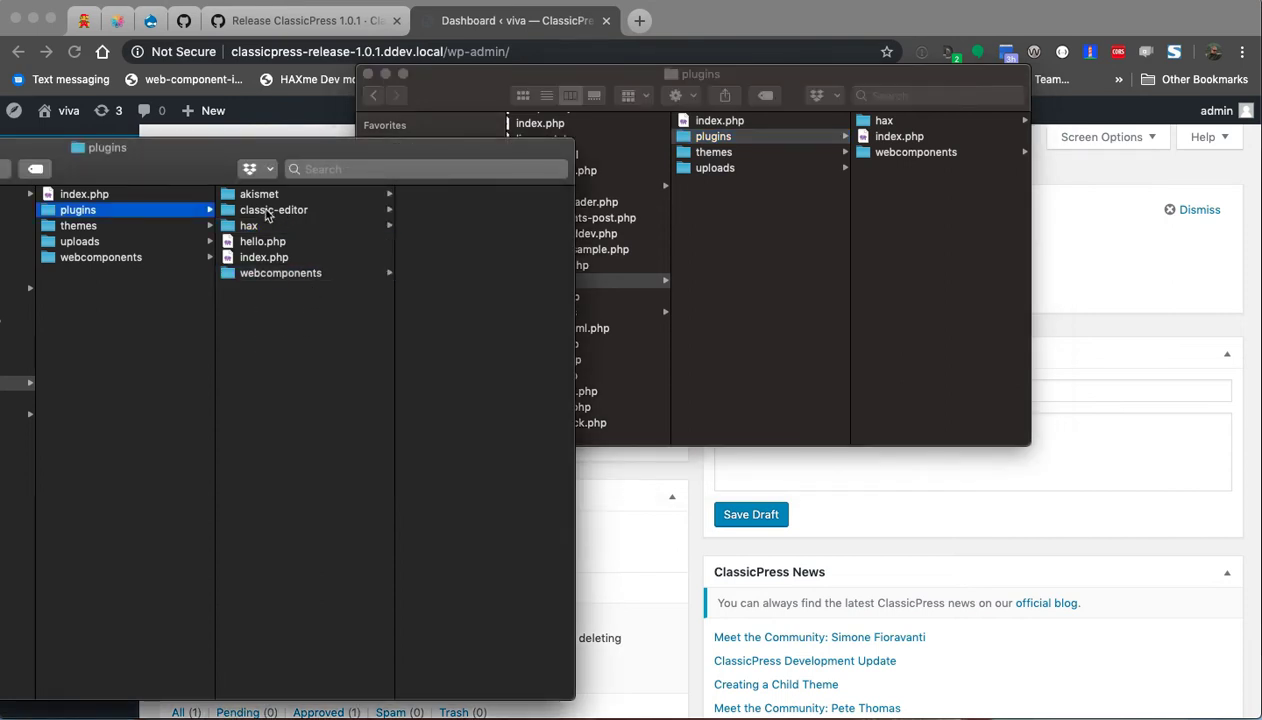
left_click(131, 259)
left_click(814, 239)
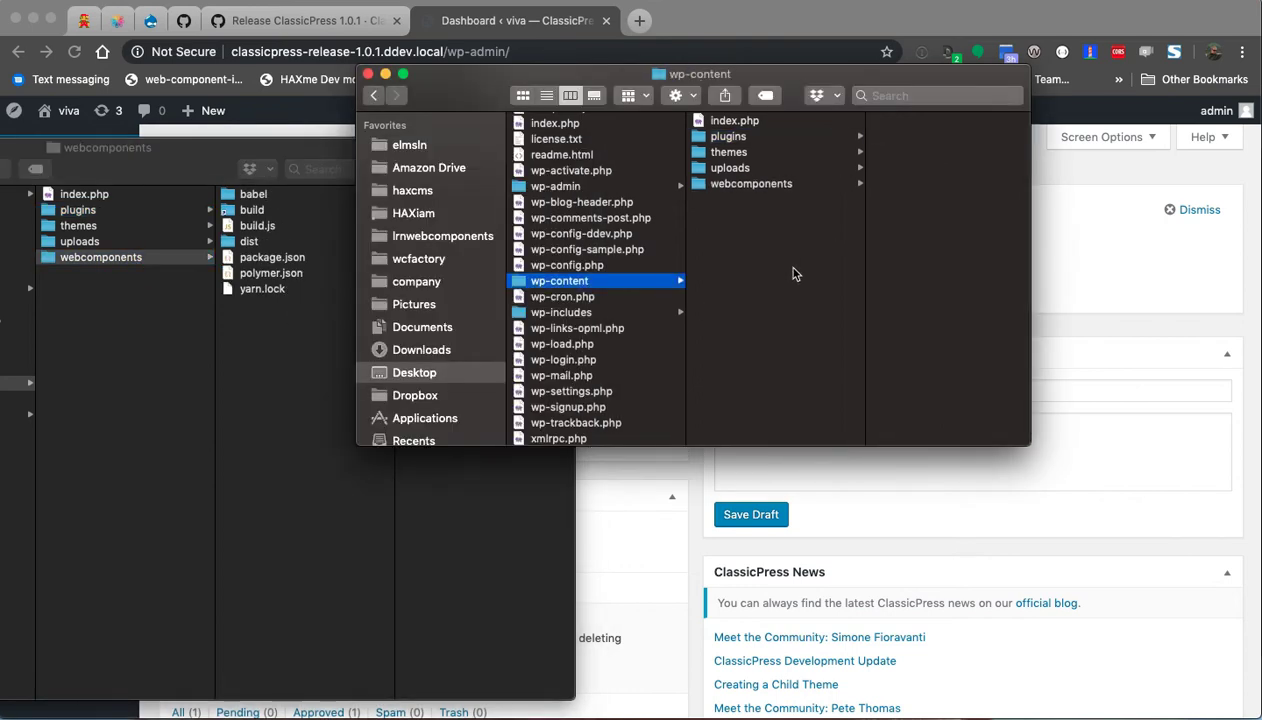
left_click(770, 36)
key("super+r")
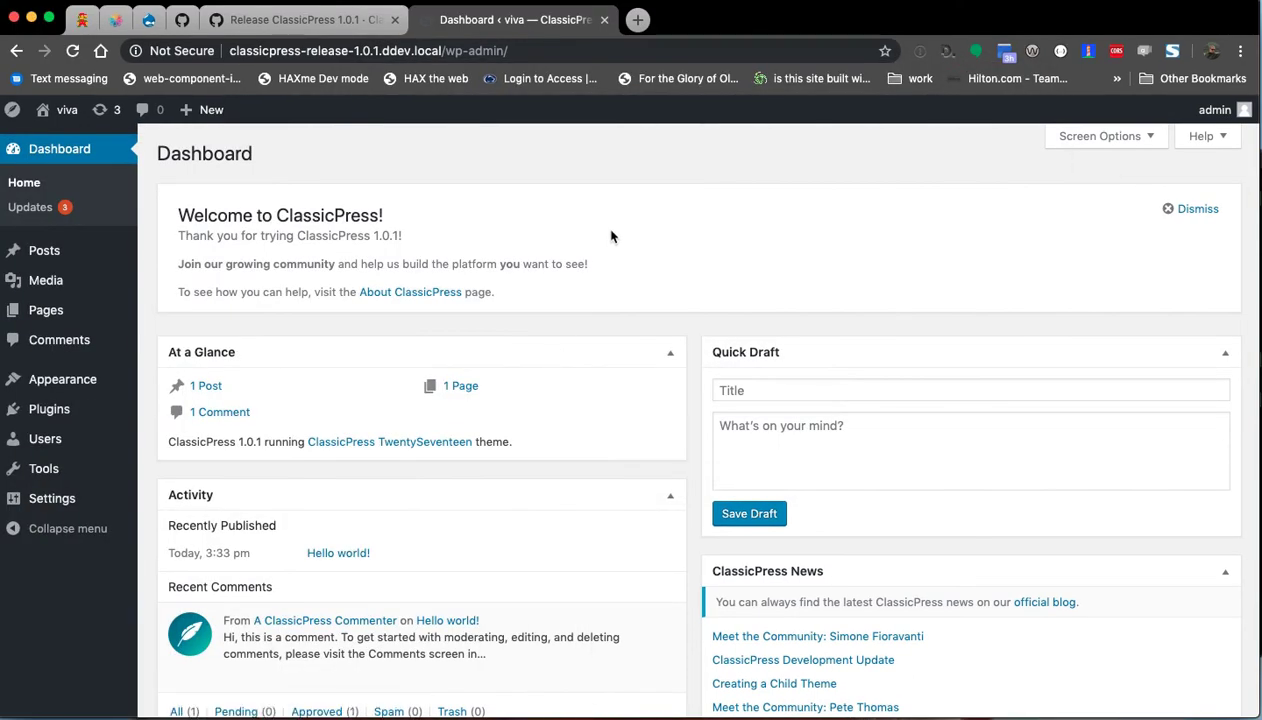
On the Plugins page, activate HAX and Webcomponents 3.1.0.
left_click(48, 410)
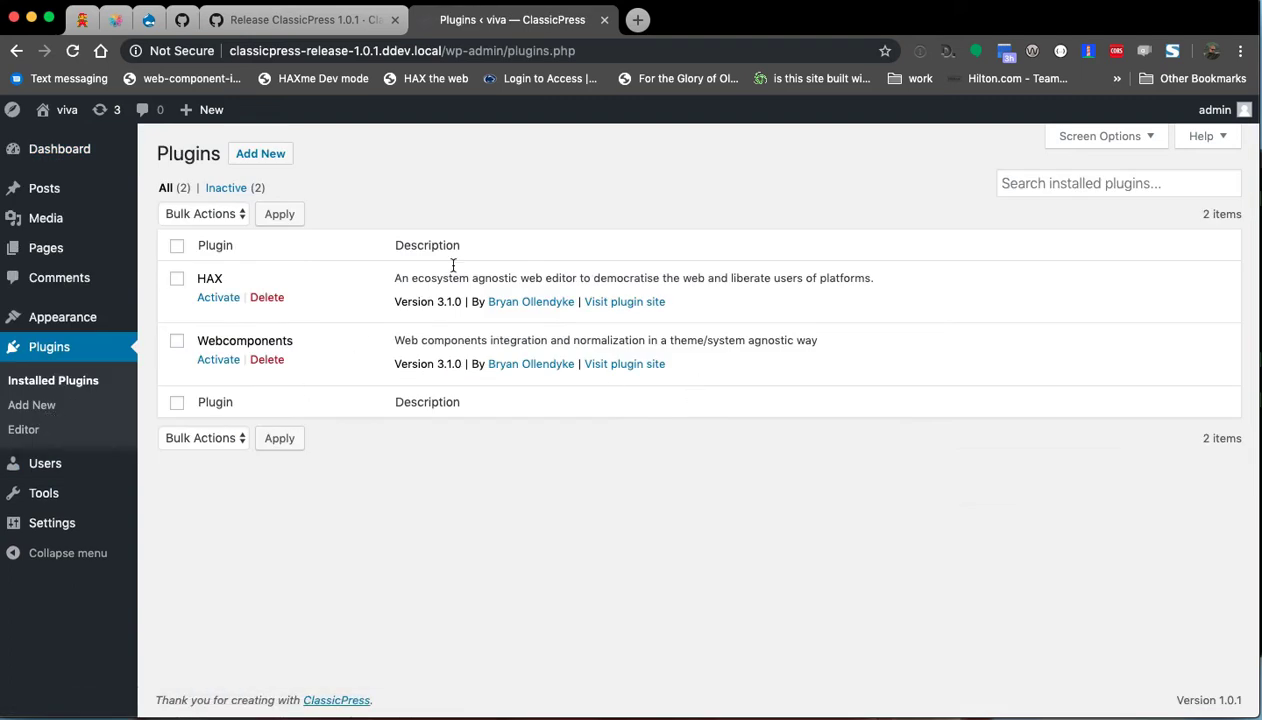
left_click(210, 297)
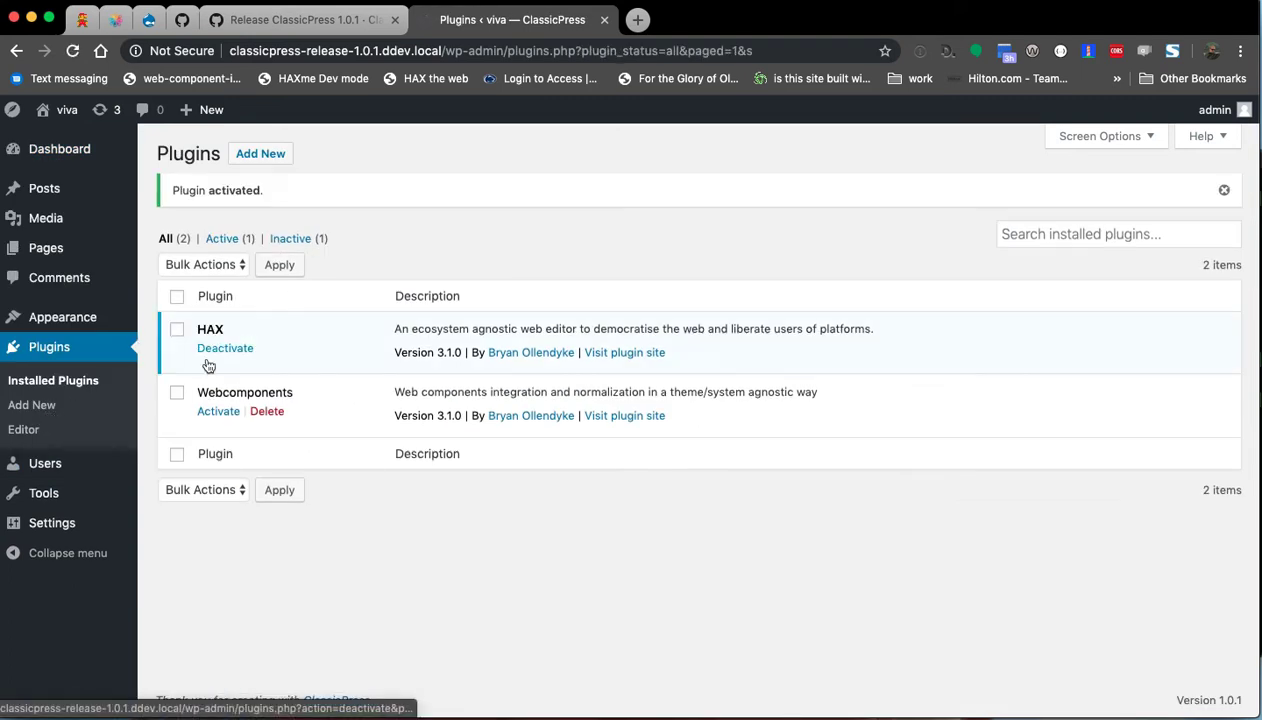
left_click(210, 411)
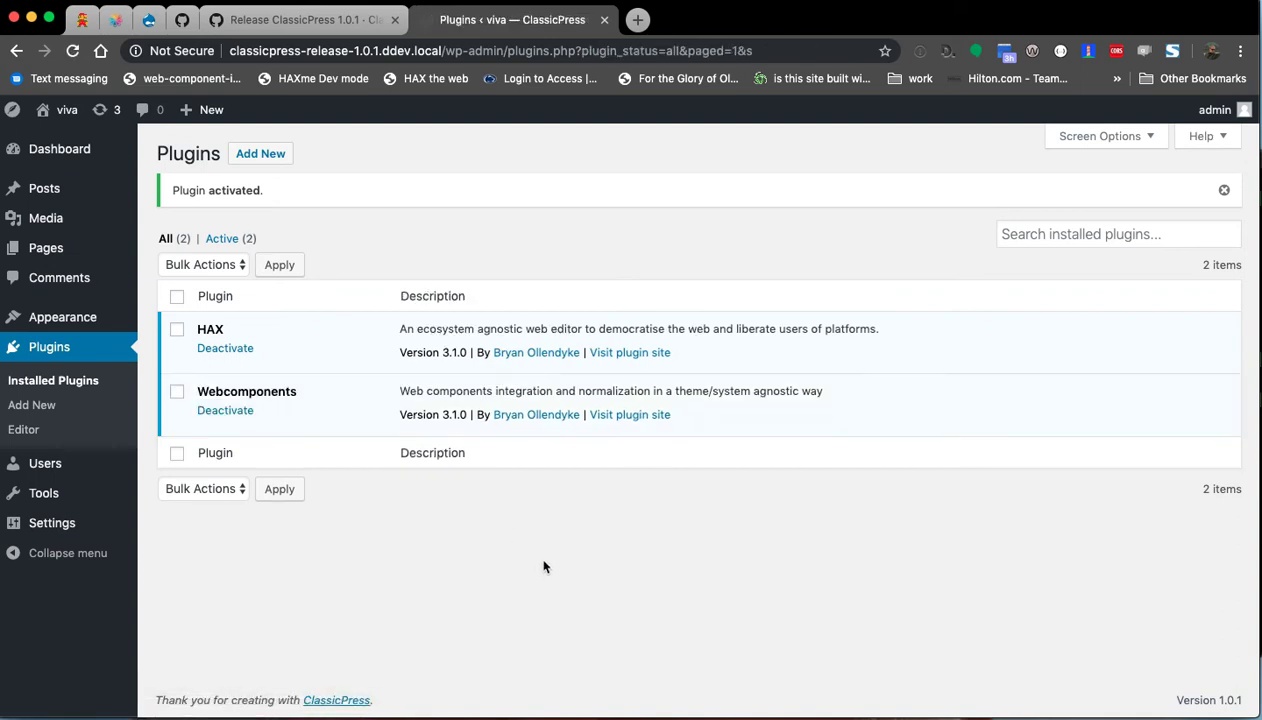
In General Settings, leave the Web components location set to Penn State CDN.
mouse_move(45, 522)
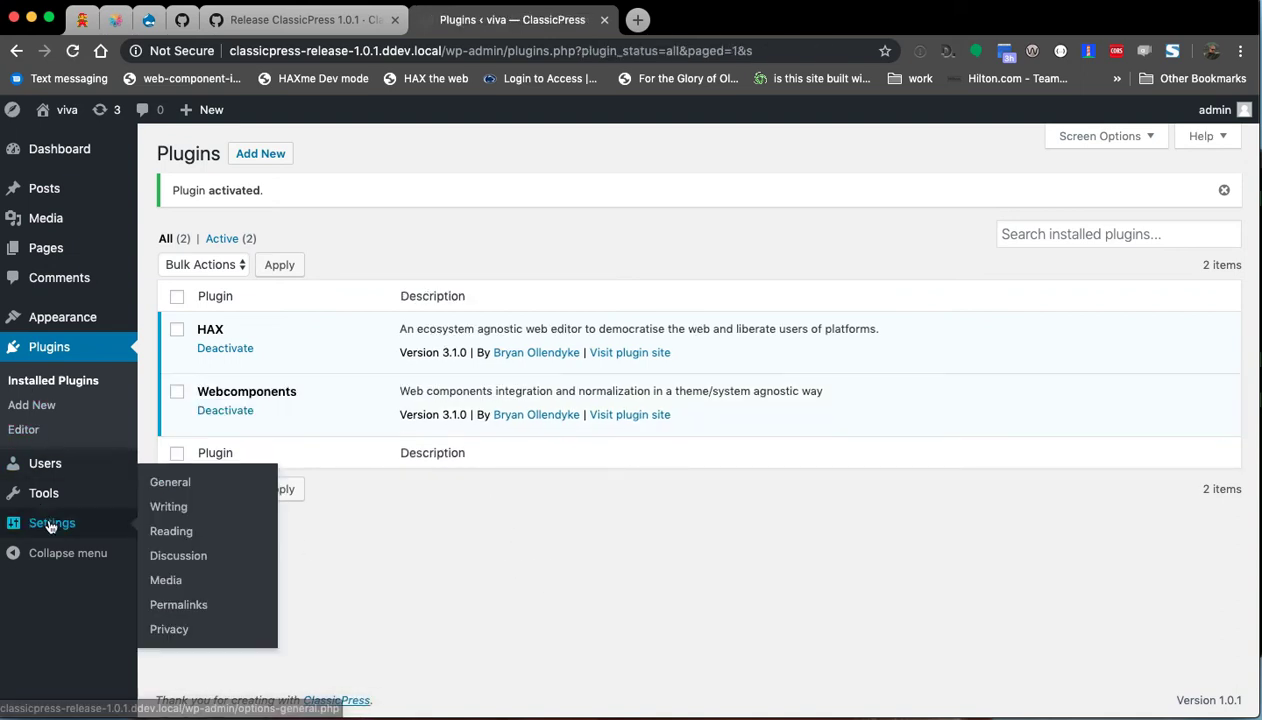
left_click(187, 485)
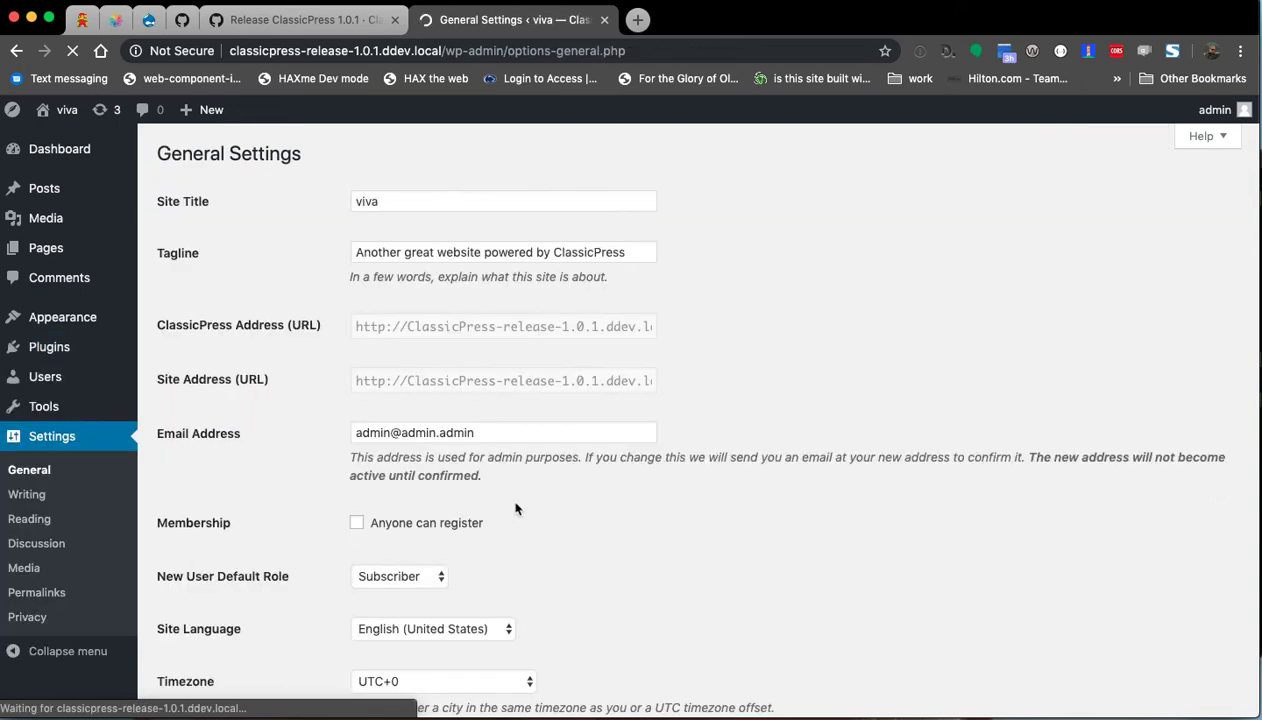
scroll(261, 391, "down", 5)
scroll(261, 391, "down", 10)
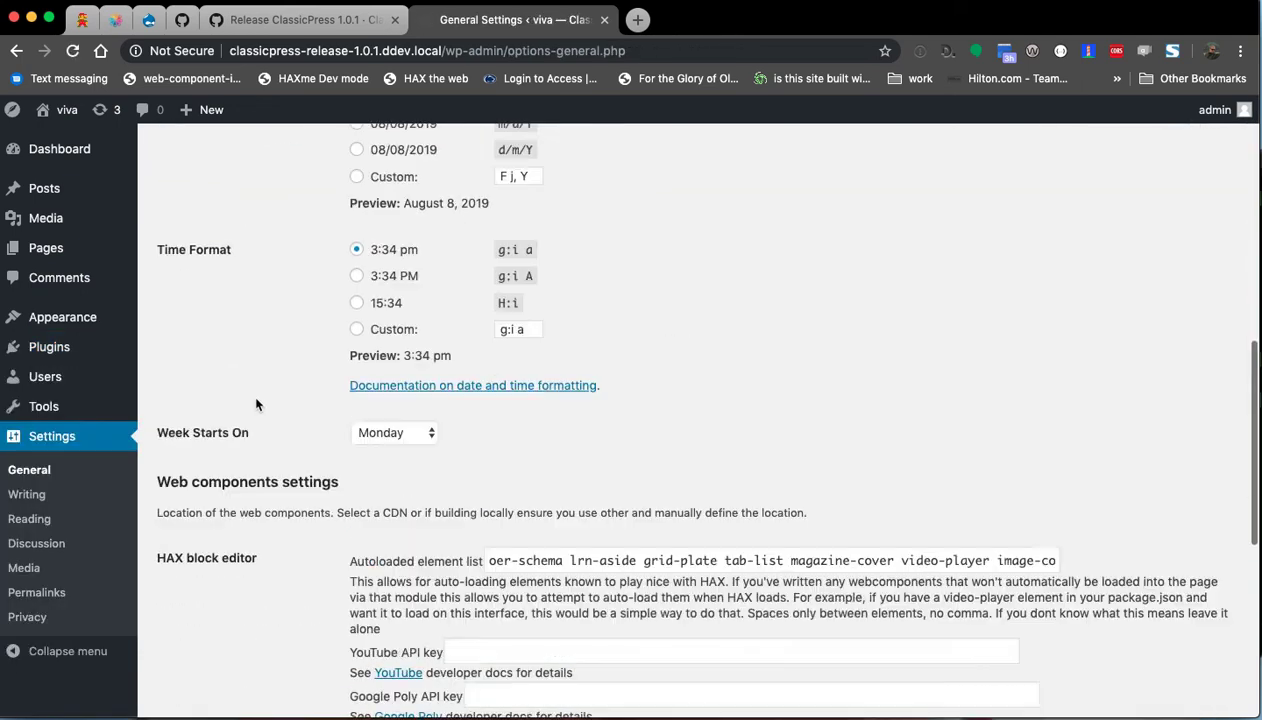
scroll(237, 422, "down", 5)
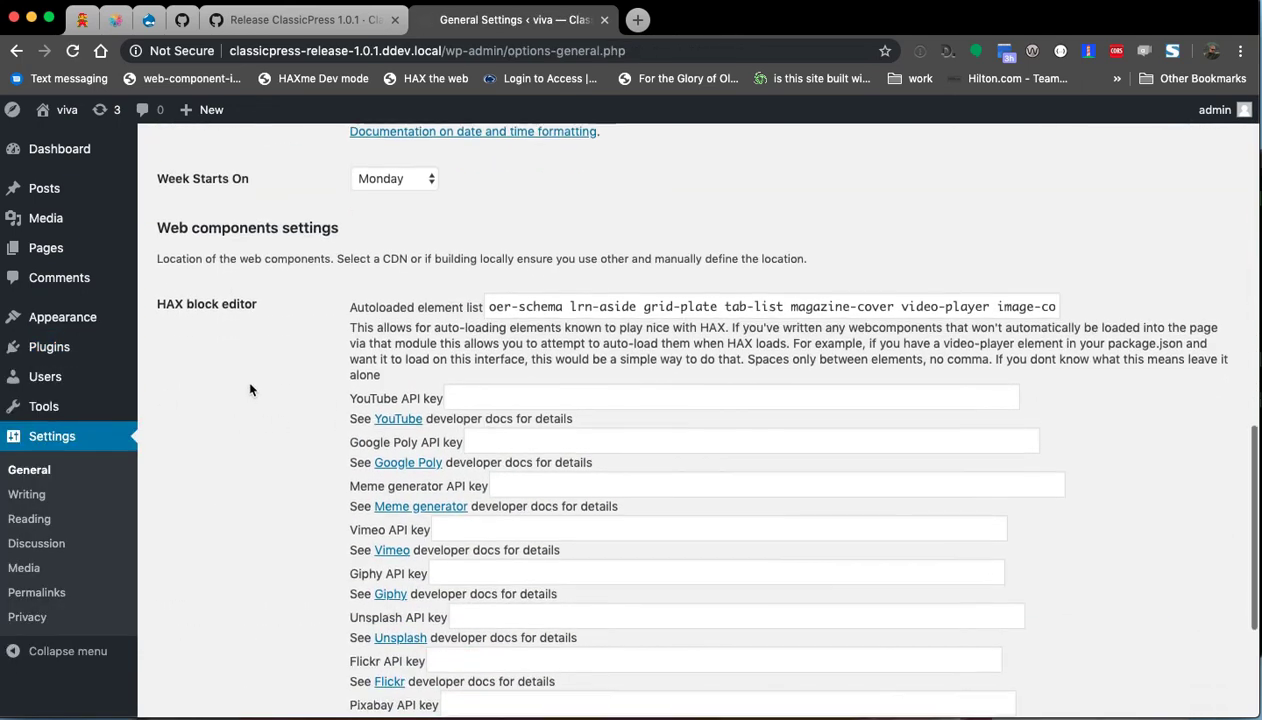
scroll(270, 384, "down", 3)
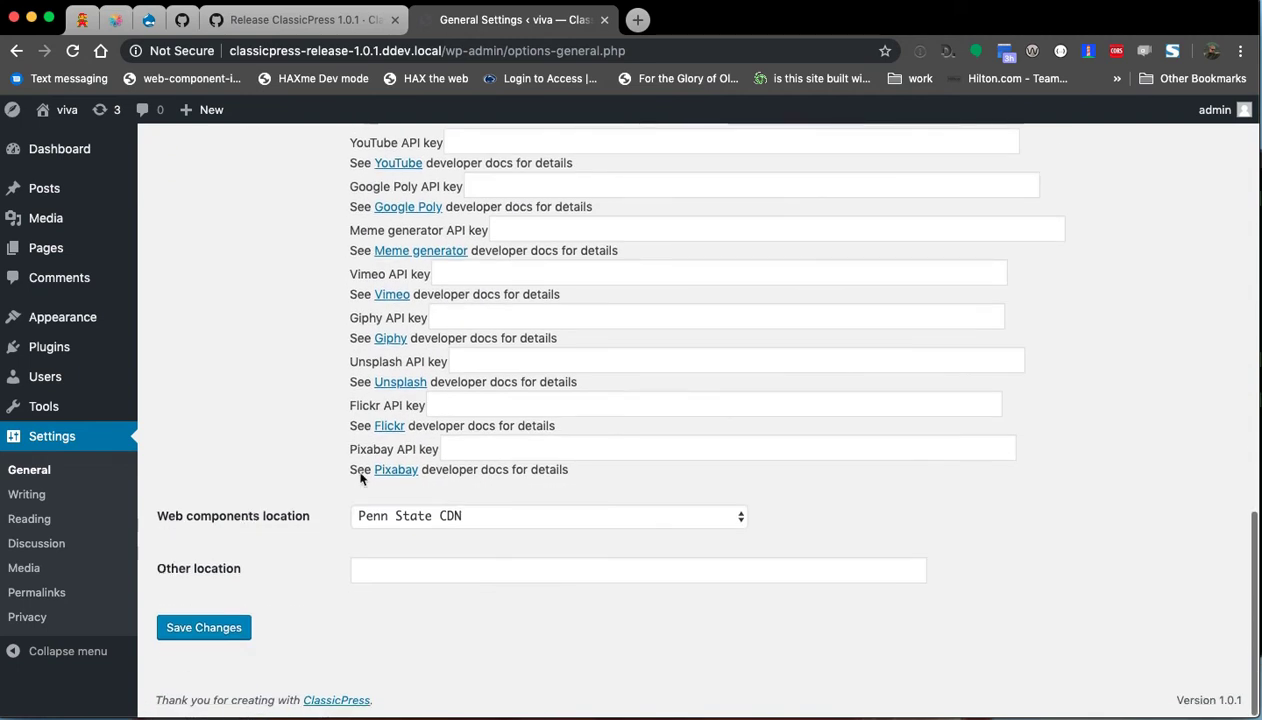
left_click(411, 523)
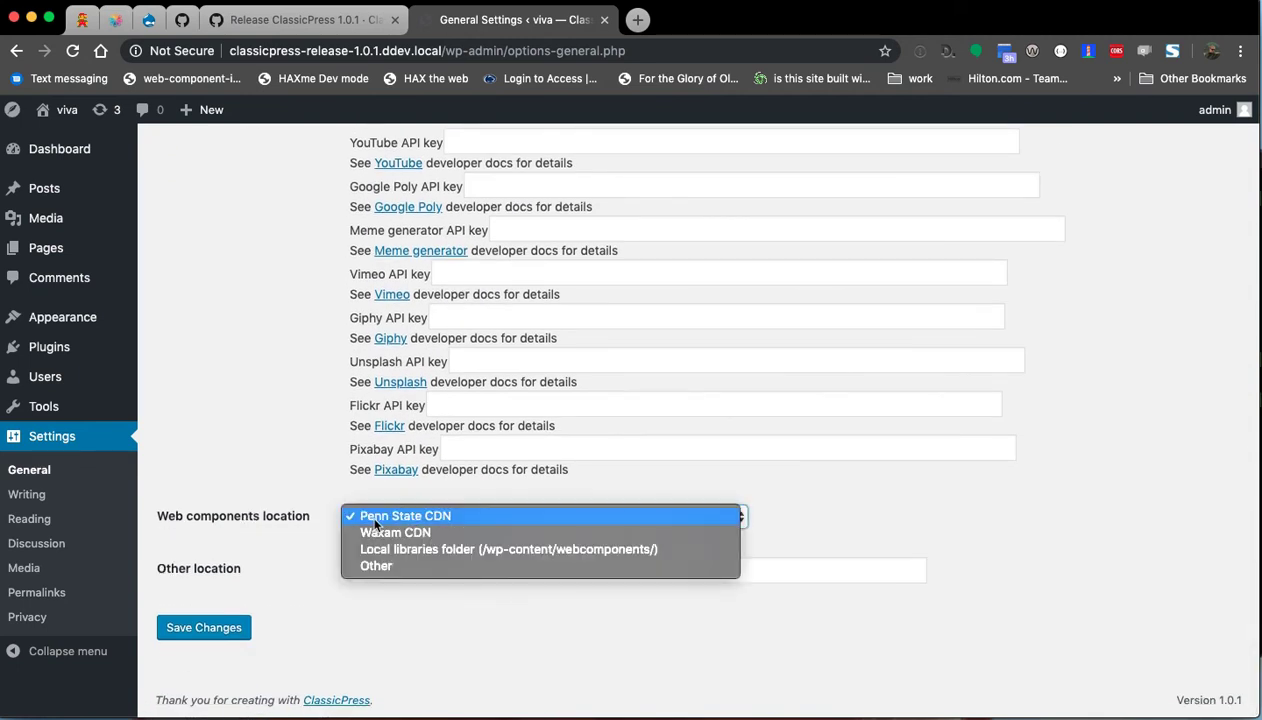
left_click(372, 516)
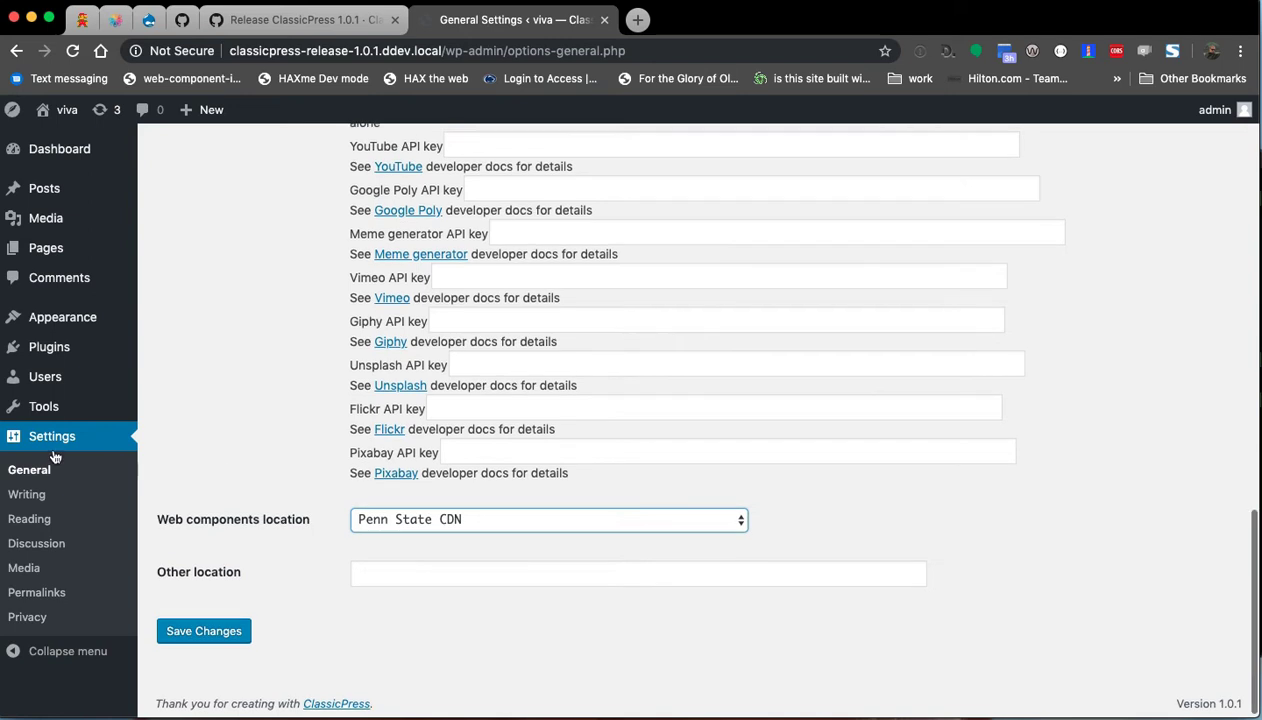
scroll(60, 400, "up", 15)
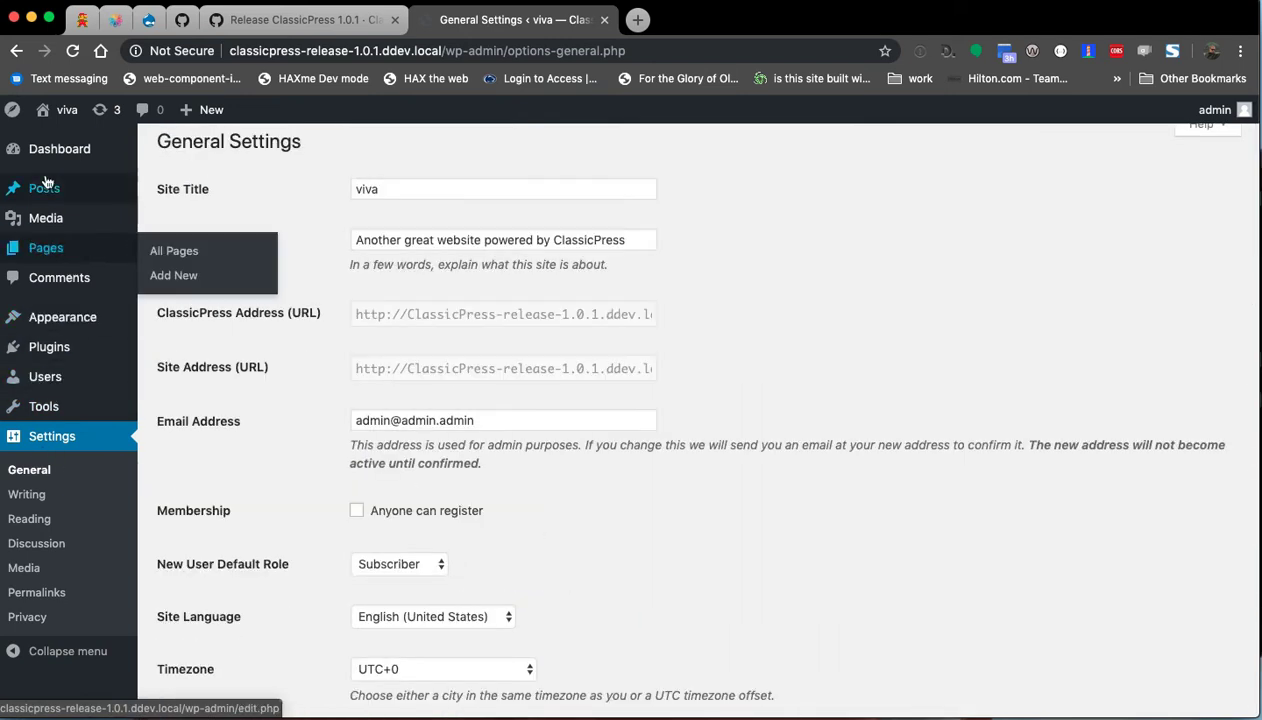
Open the Hello world! post in the HAX editor and accept the cookie notice.
left_click(48, 196)
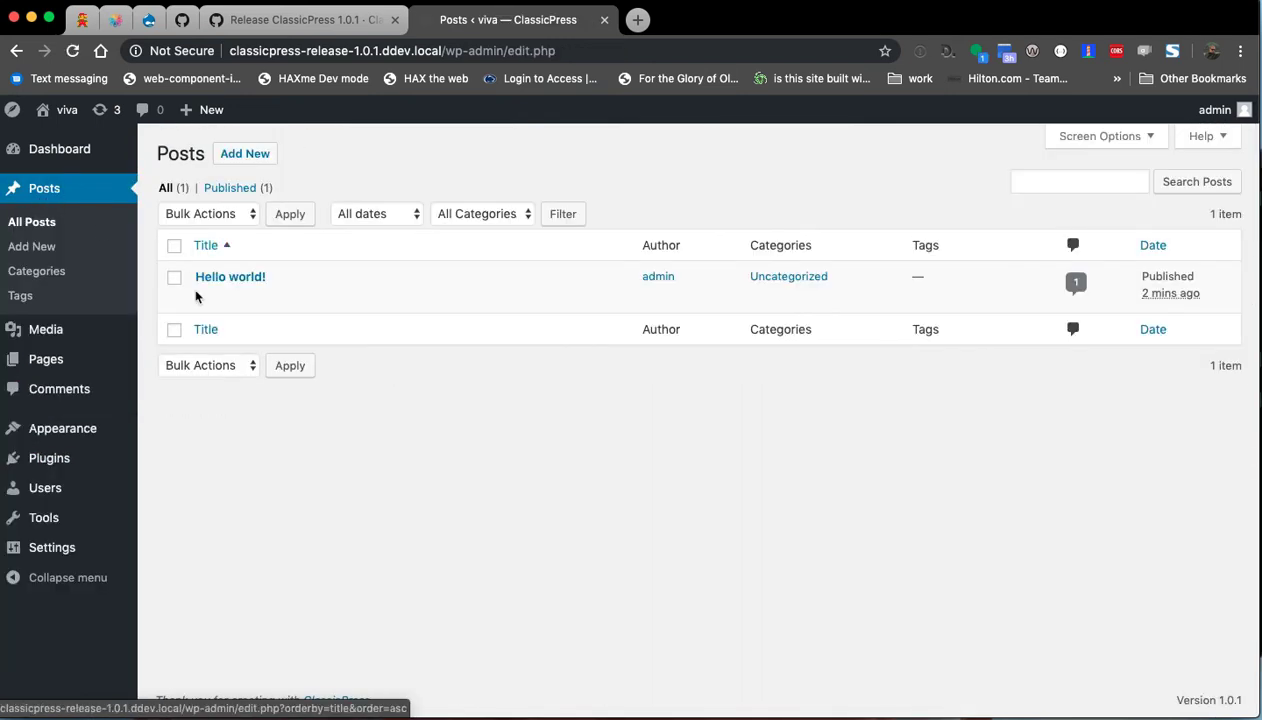
left_click(205, 299)
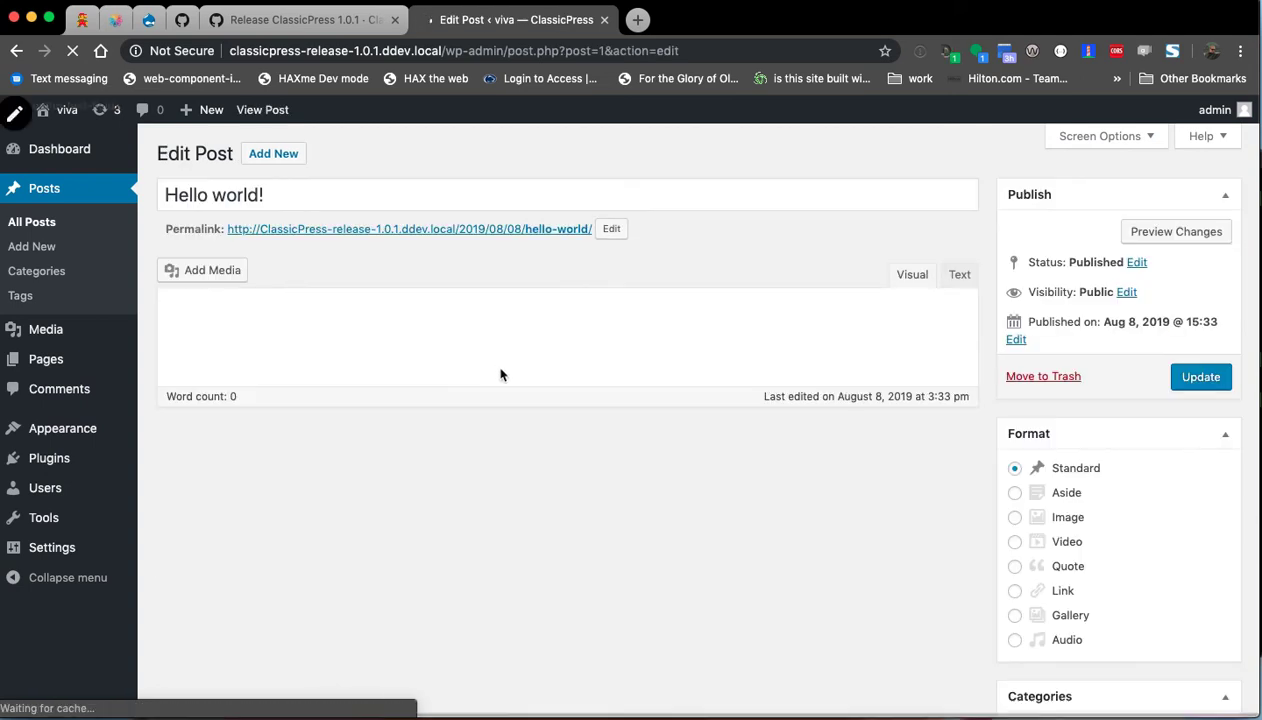
left_click(960, 688)
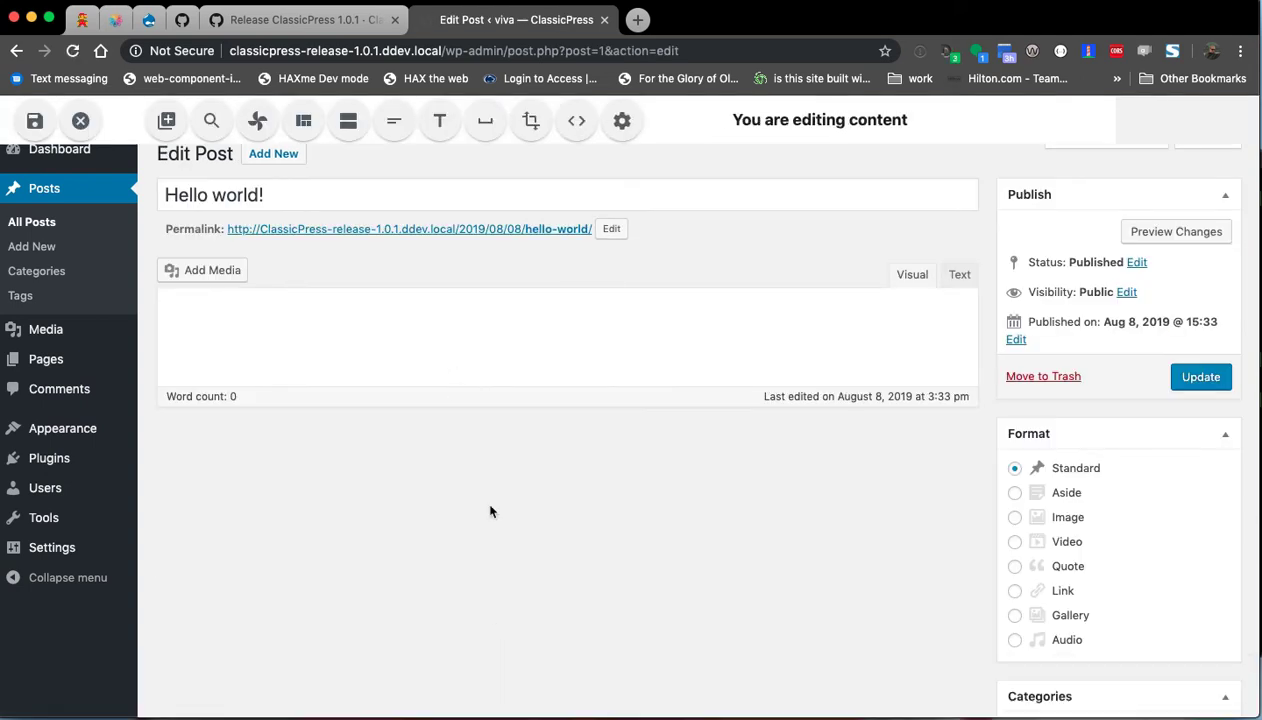
Add a Header and a 50% two-column grid plate, then drop the gif onto its image placeholder.
left_click(441, 124)
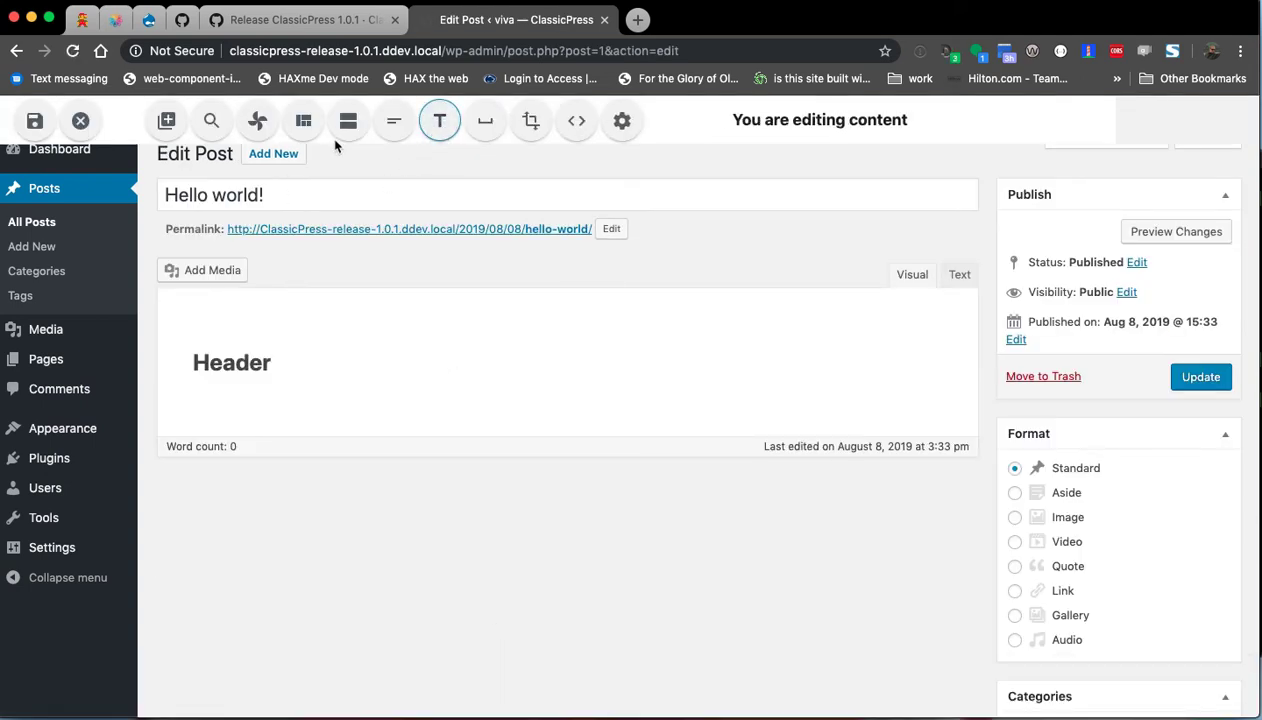
left_click(316, 122)
left_click(115, 253)
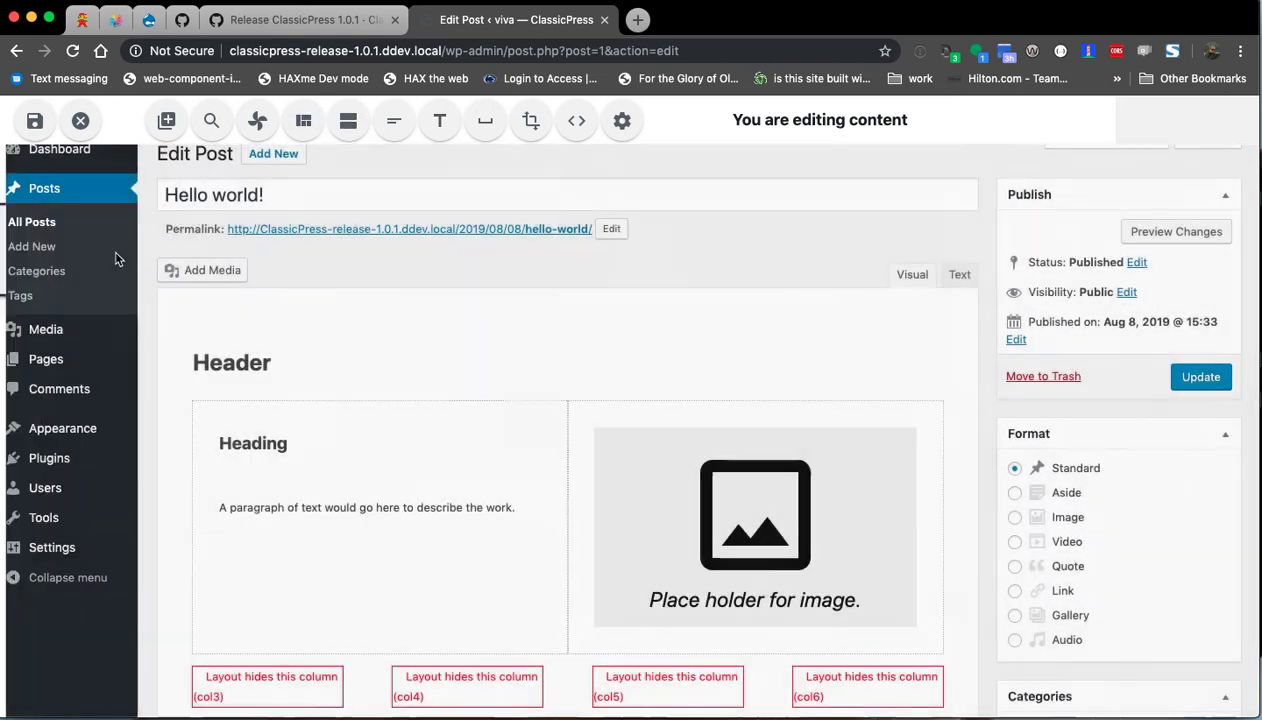
left_click(642, 577)
mouse_move(43, 517)
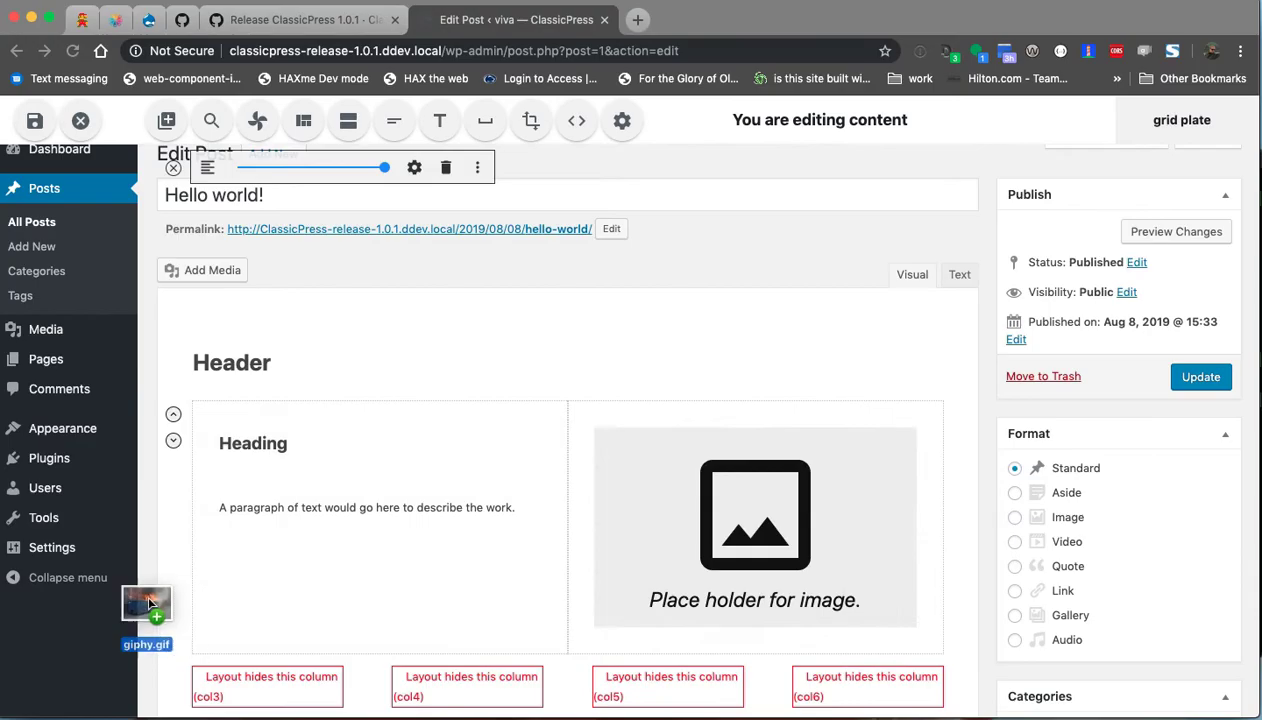
left_click_drag(146, 589, 755, 527)
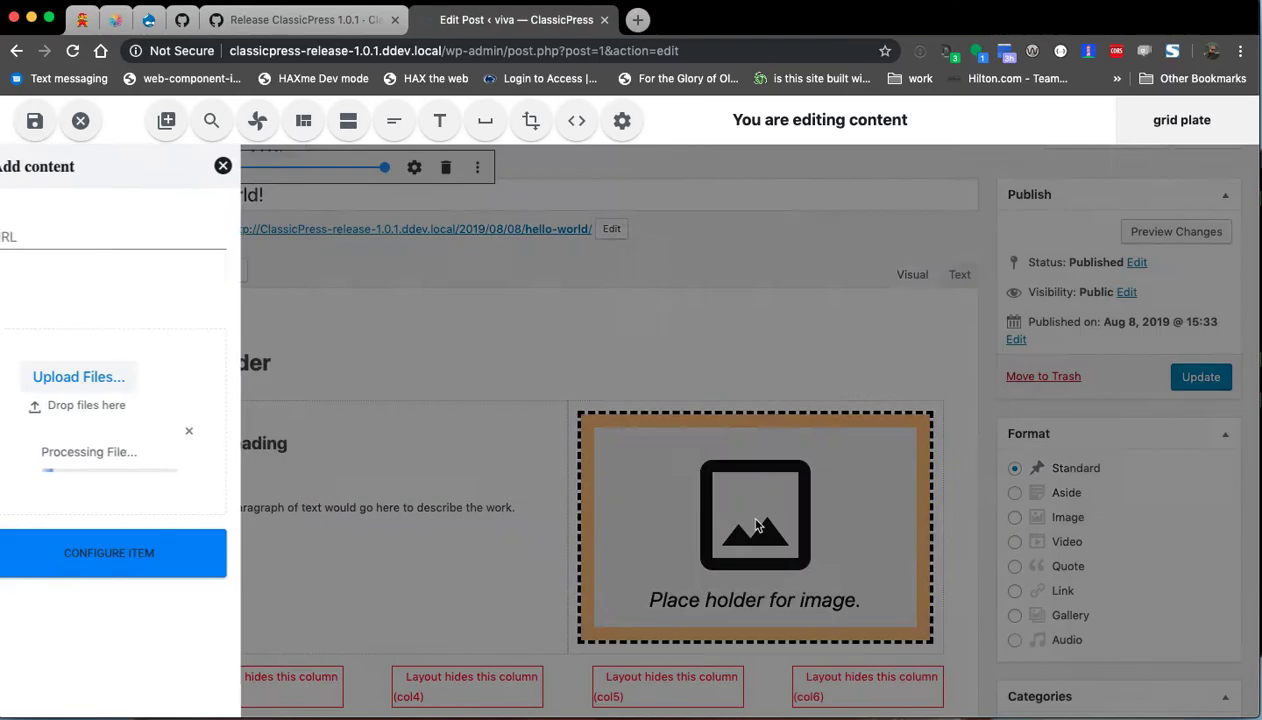
Insert the uploaded dumpster gif as a plain image with alt text 'Gbug'.
left_click(363, 305)
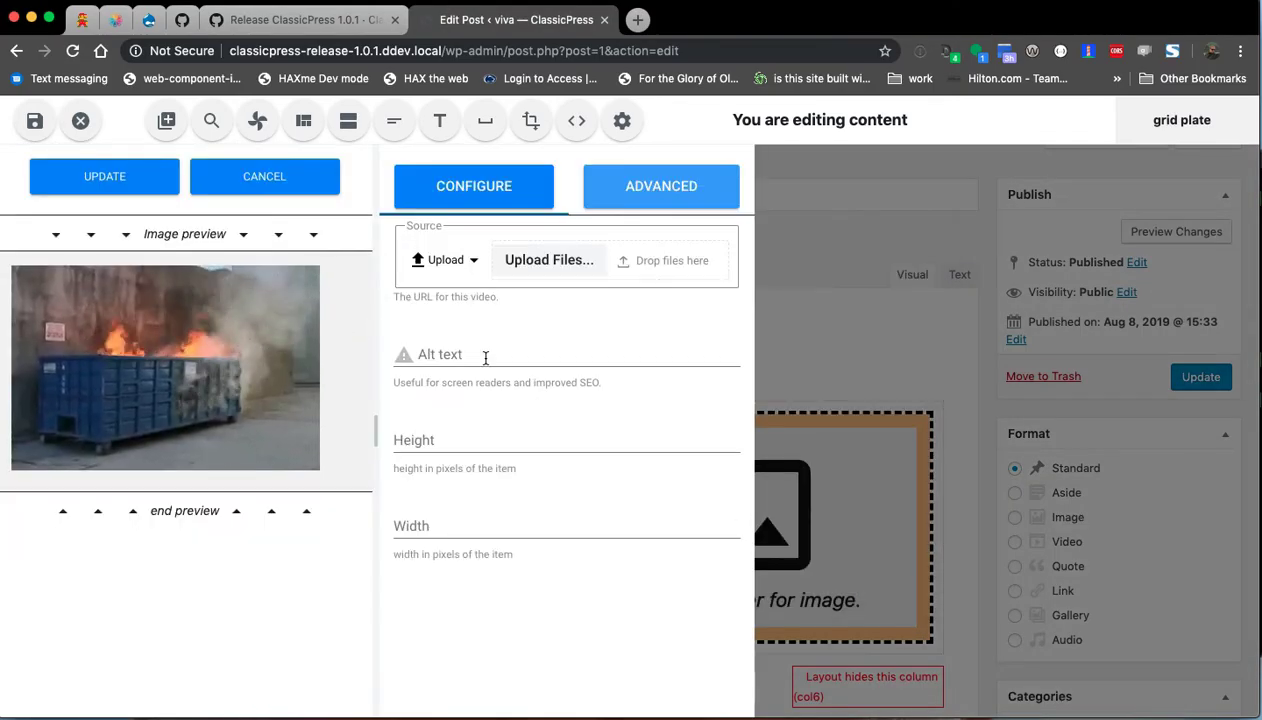
type("Gbug")
left_click(116, 185)
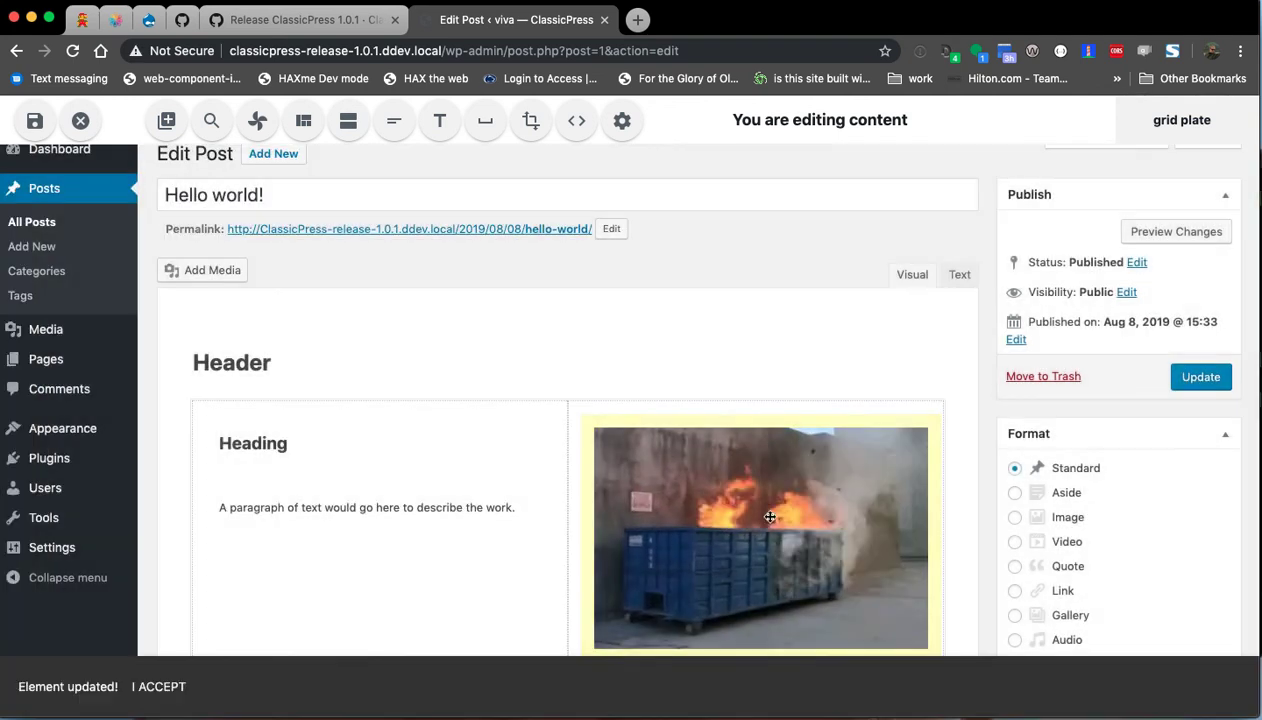
left_click(770, 516)
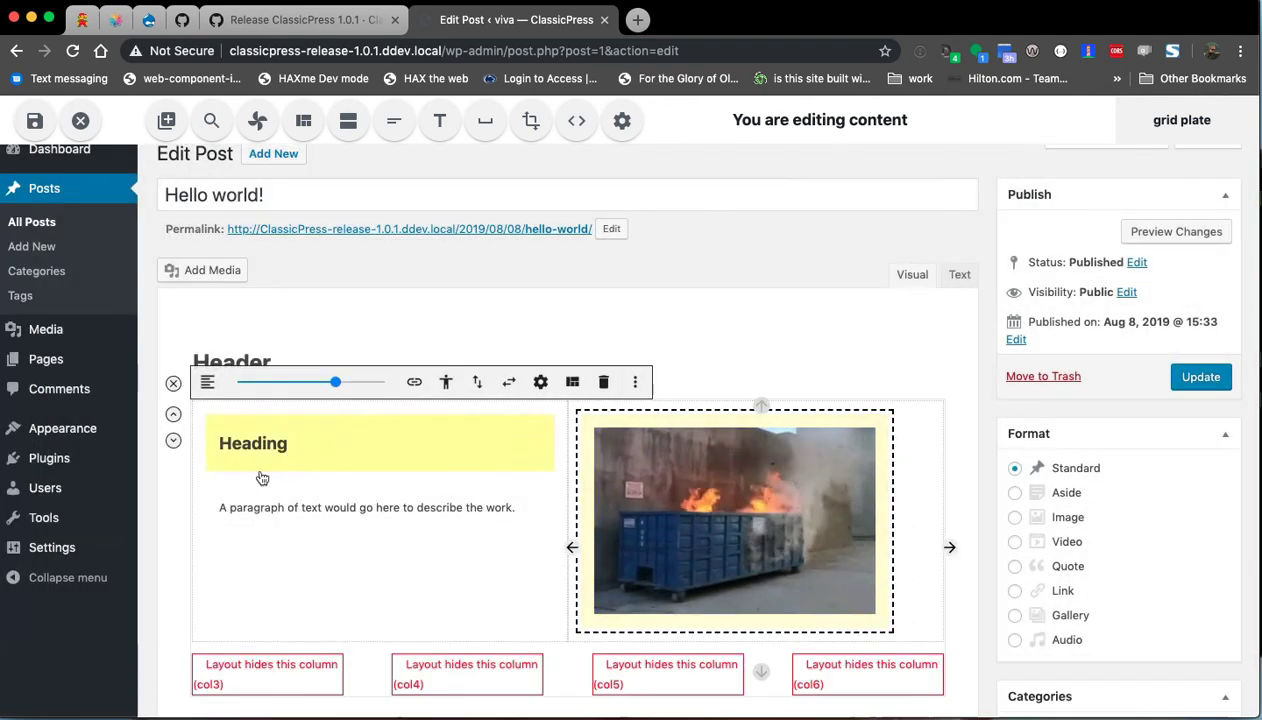
Retitle the heading 'Move away from the dumpster!' and start rewriting the paragraph text.
left_click(258, 450)
double_click(254, 444)
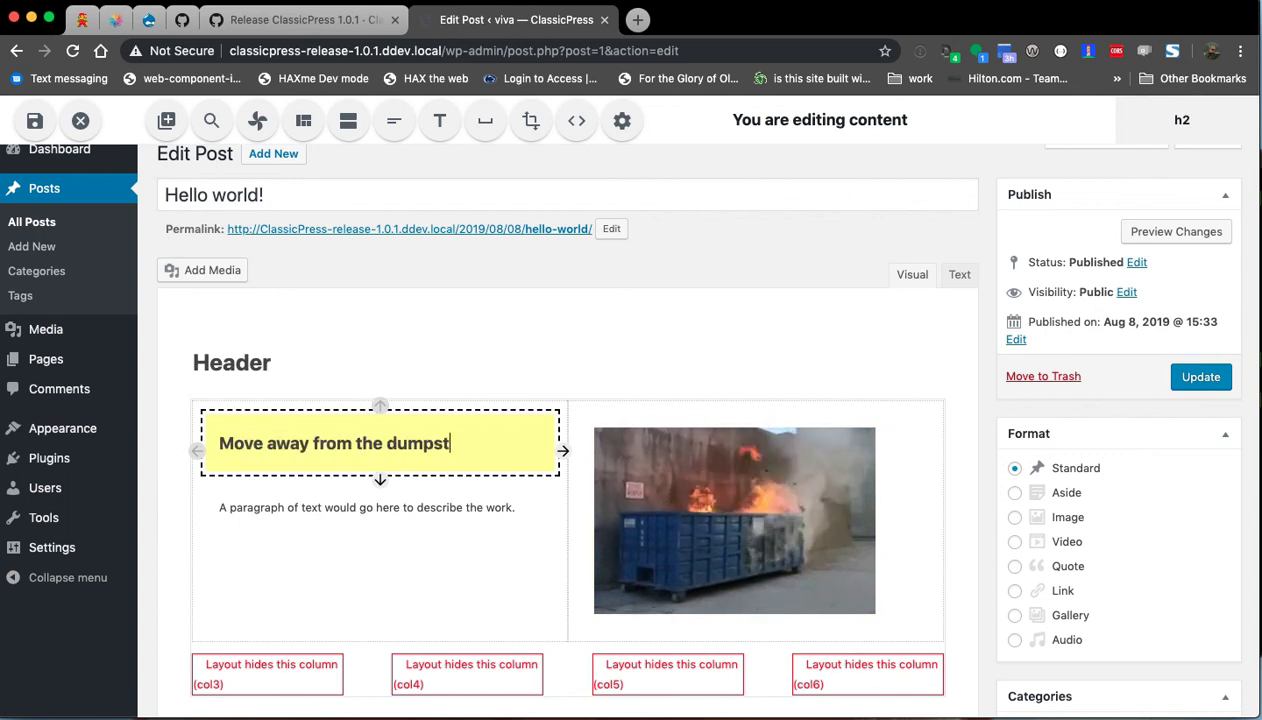
left_click(296, 511)
triple_click(296, 508)
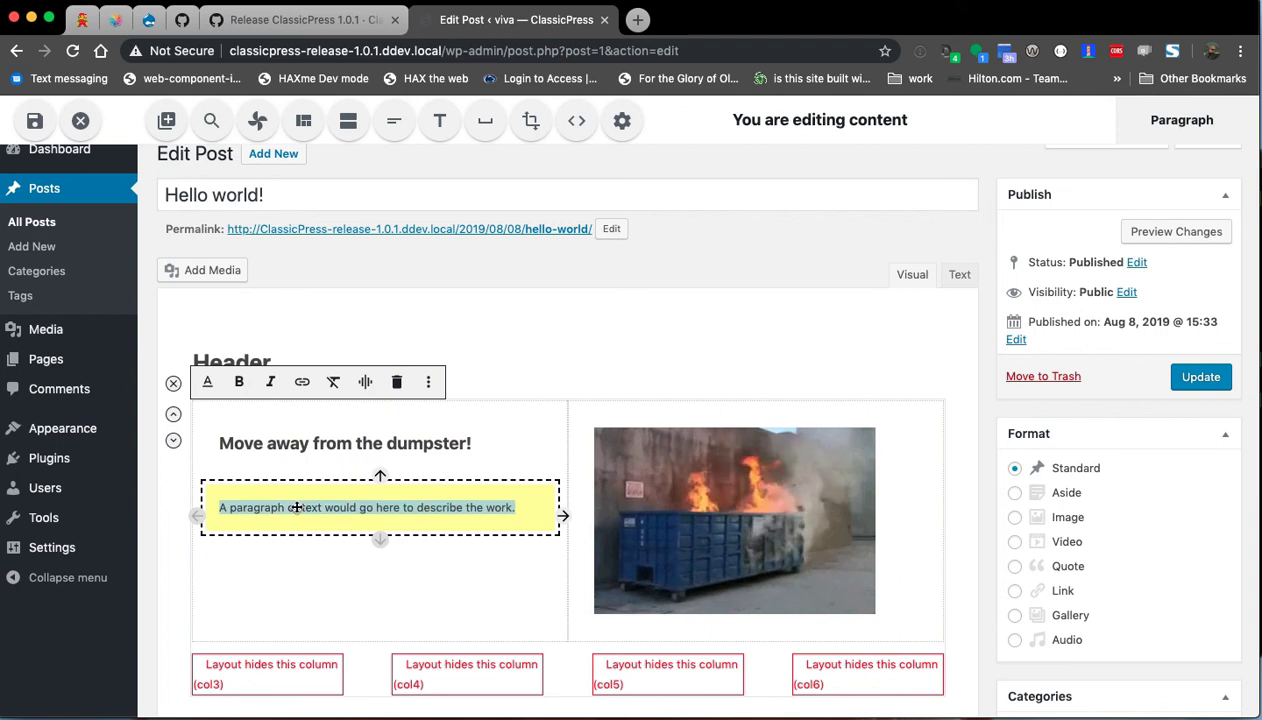
type("I")
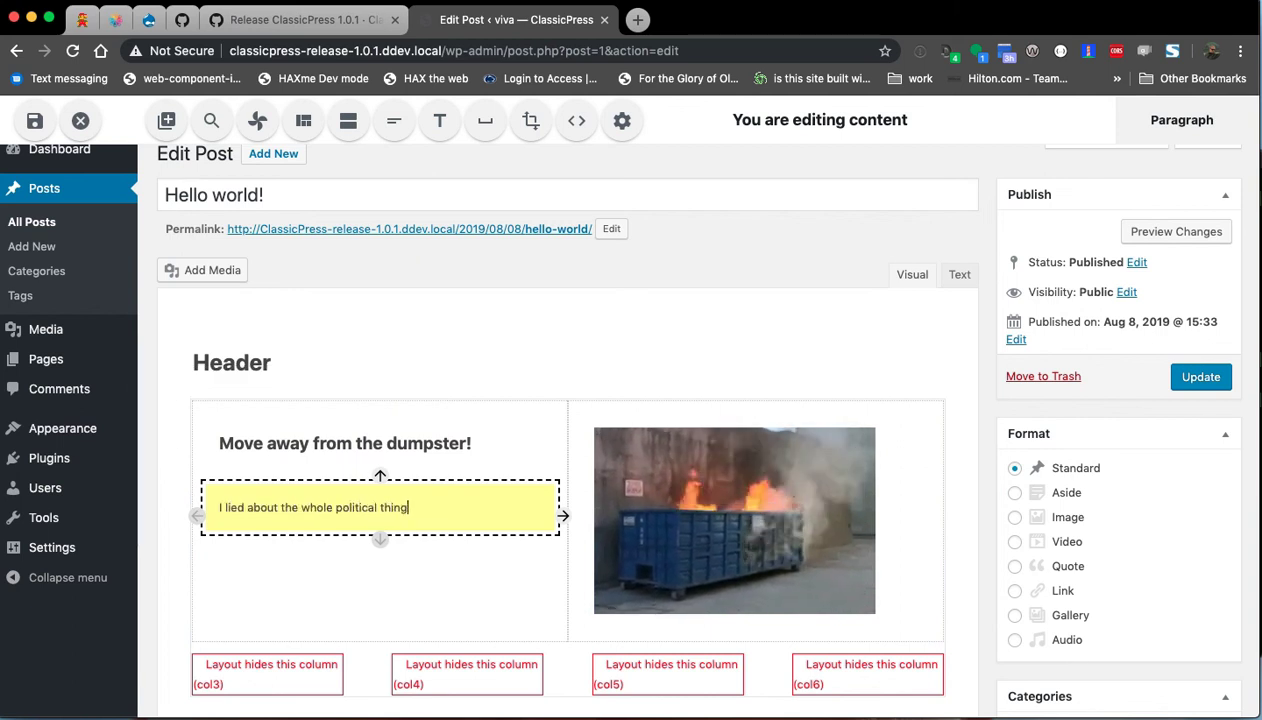
Find NASA's Microgravity image and insert it as a meme with bottom text 'stuff'.
left_click(211, 120)
left_click(60, 282)
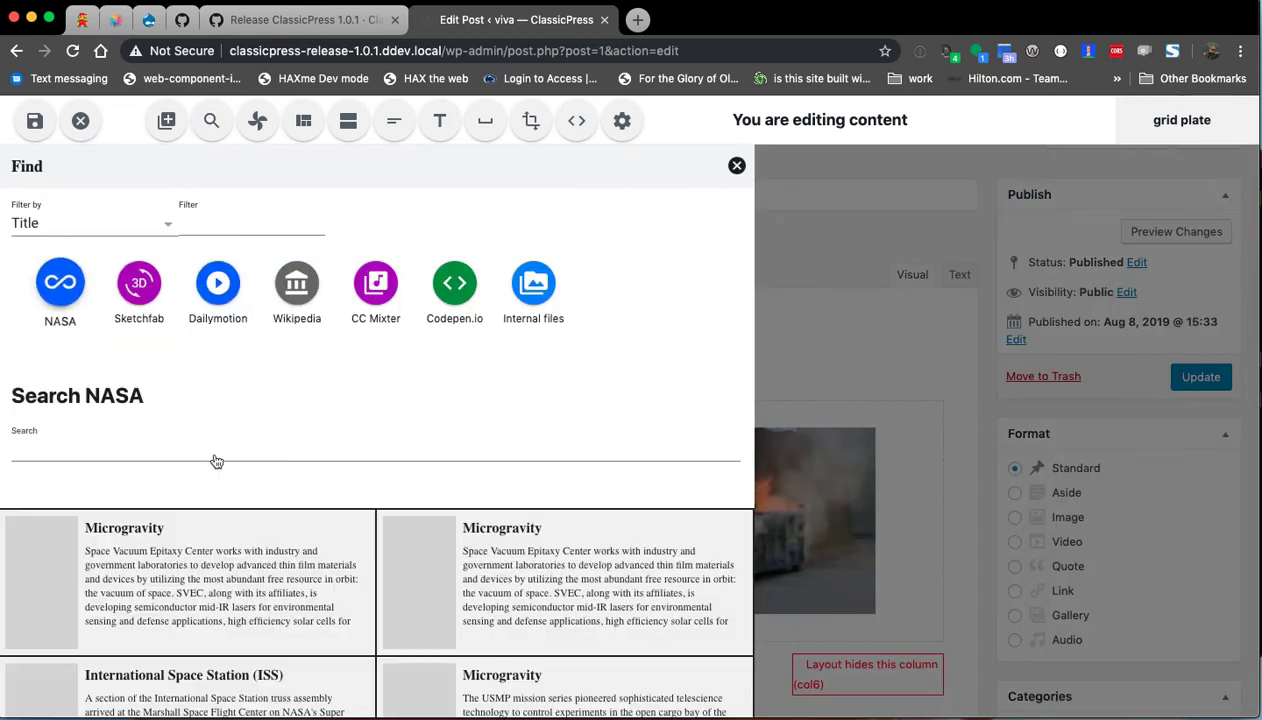
scroll(300, 480, "down", 2)
left_click(245, 505)
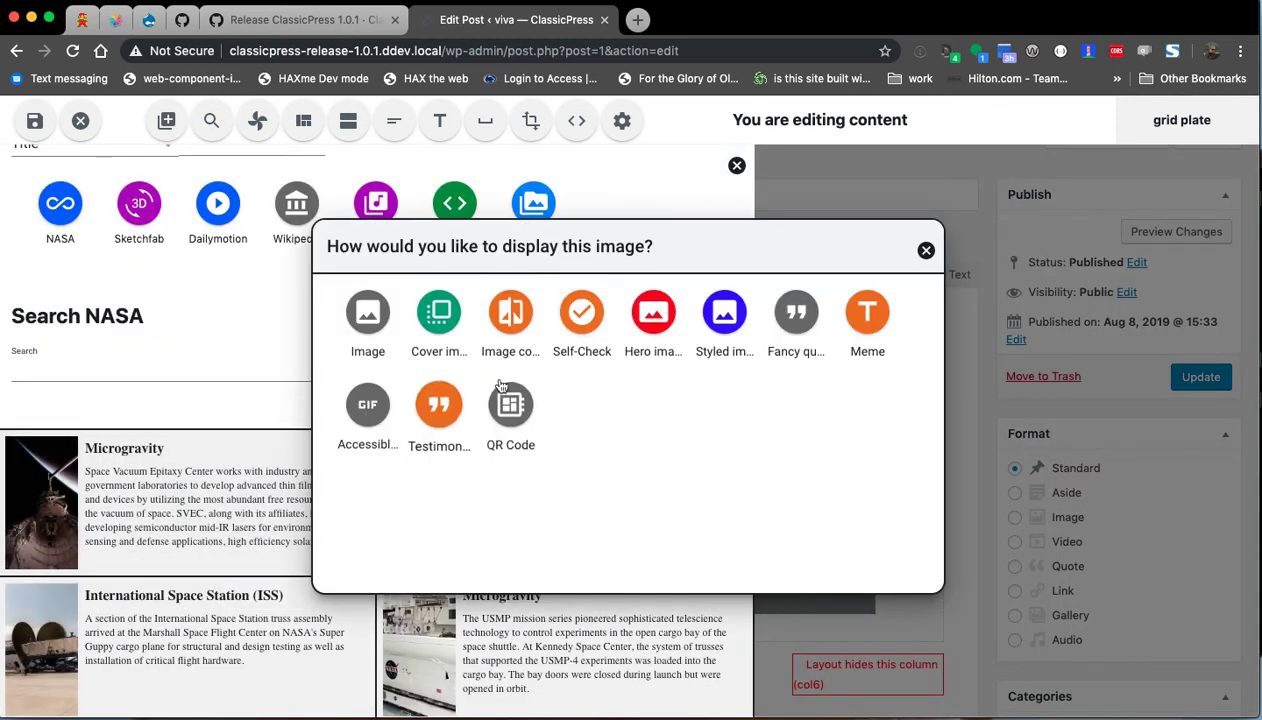
left_click(867, 312)
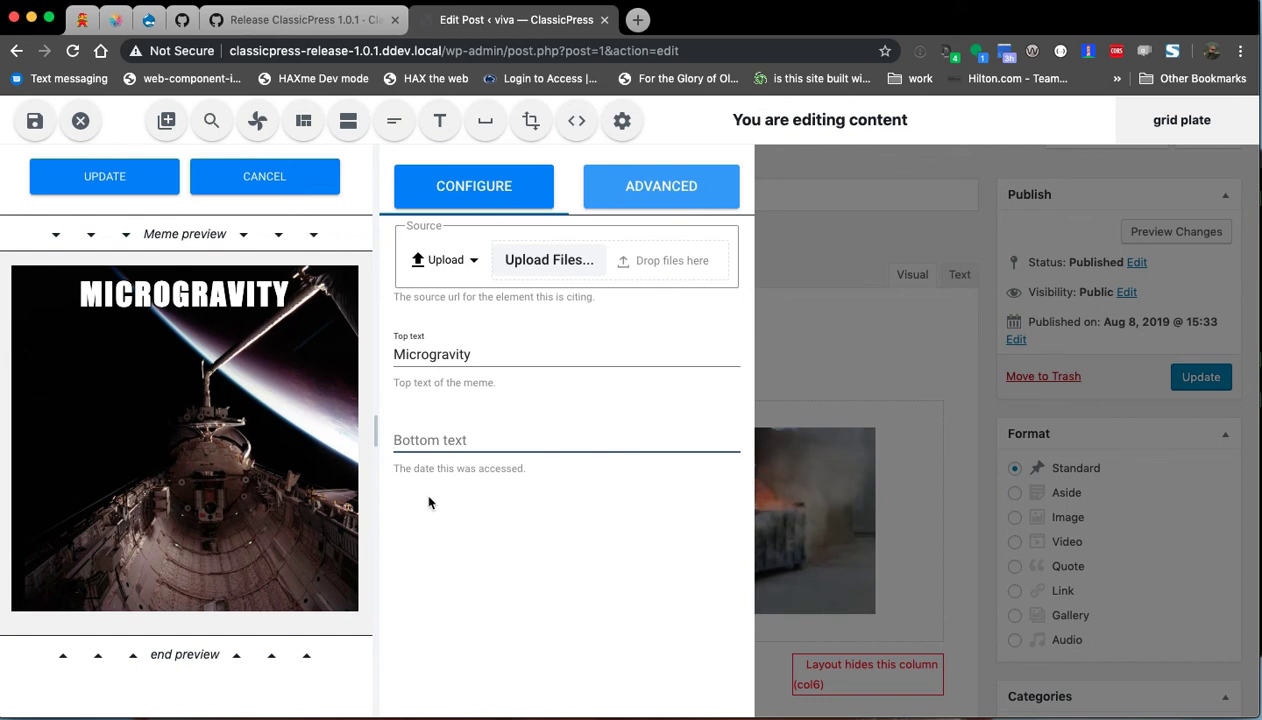
type("stuff")
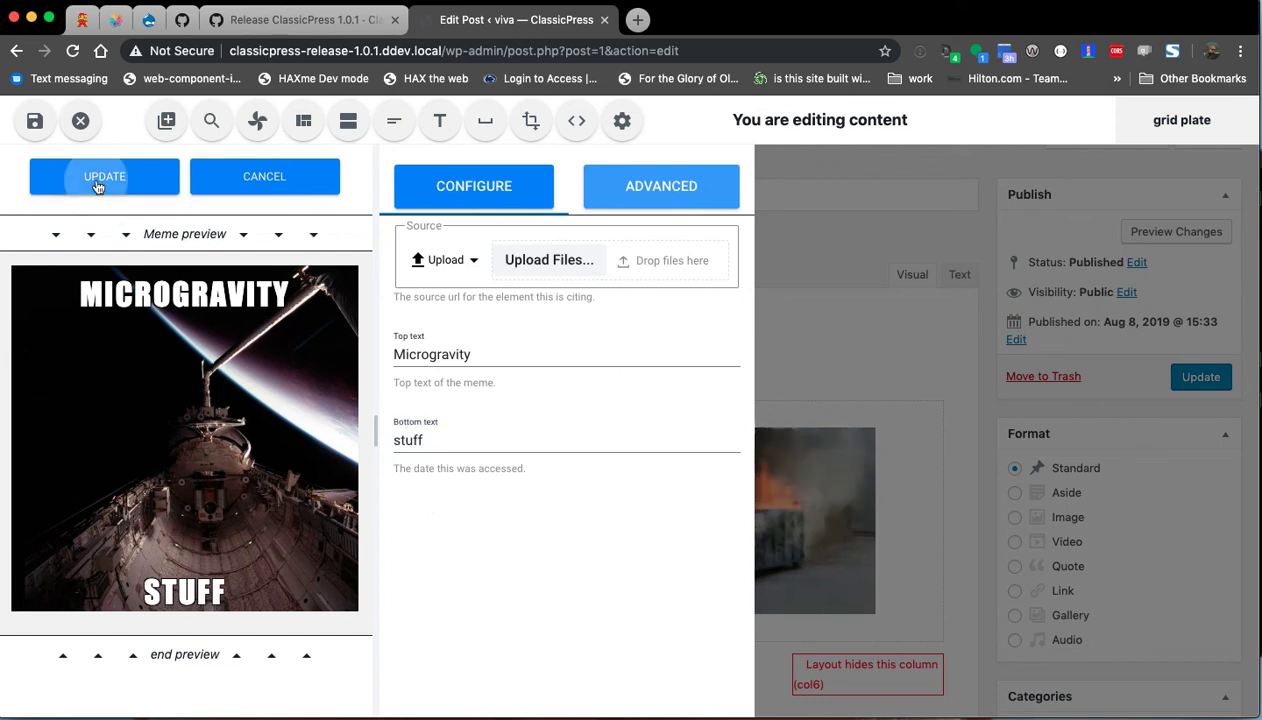
left_click(98, 187)
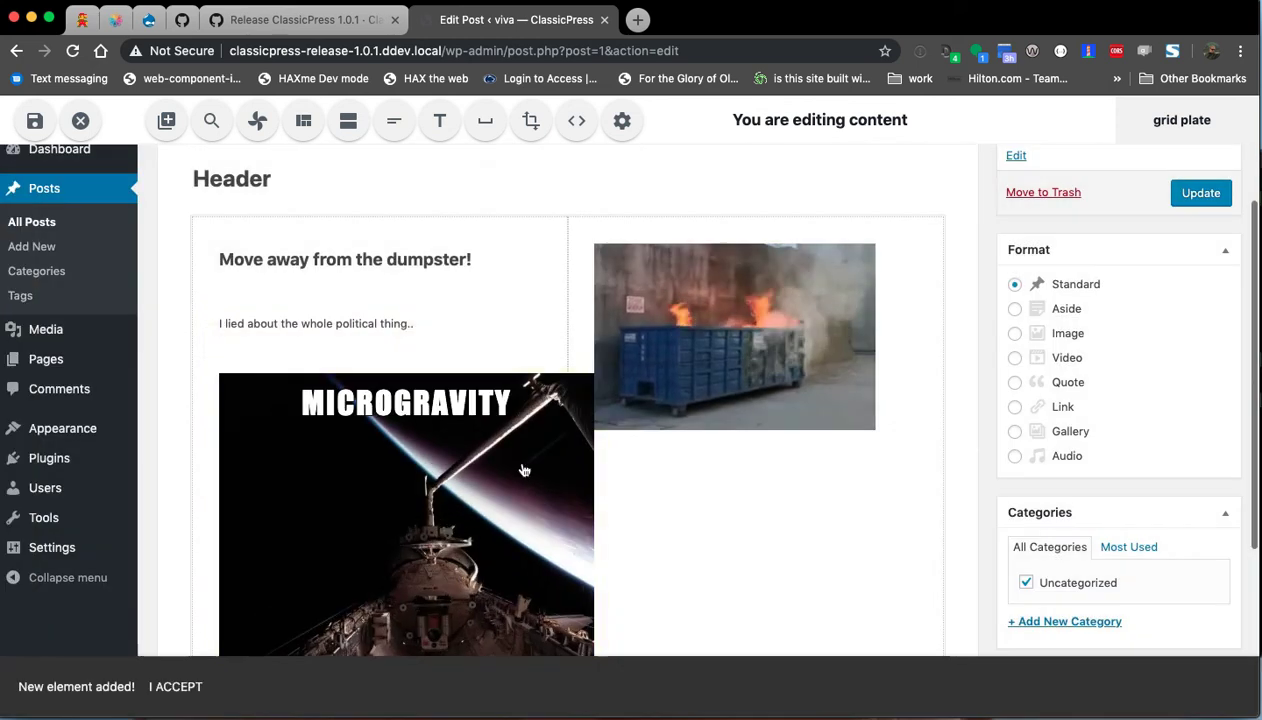
scroll(315, 390, "down", 1)
scroll(320, 430, "up", 4)
Shrink the Microgravity meme with the width slider and centre it in its column.
left_click(293, 356)
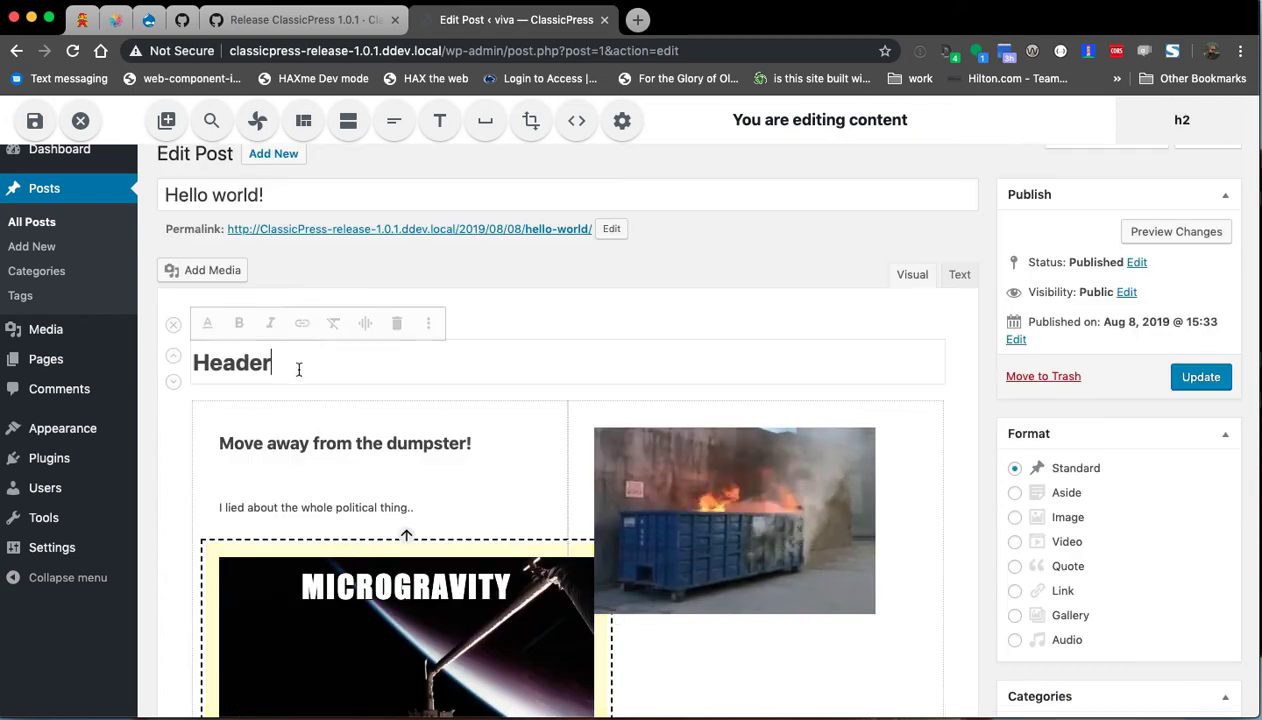
left_click(345, 592)
left_click(288, 384)
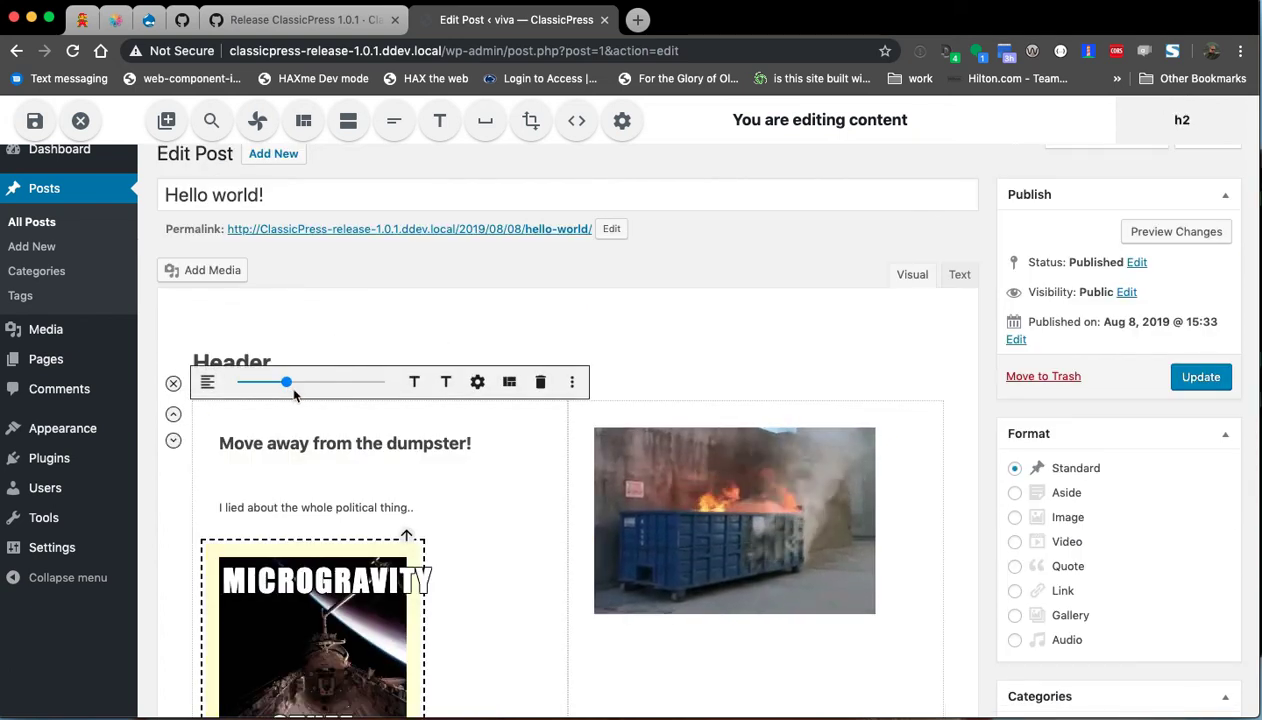
left_click_drag(298, 386, 332, 388)
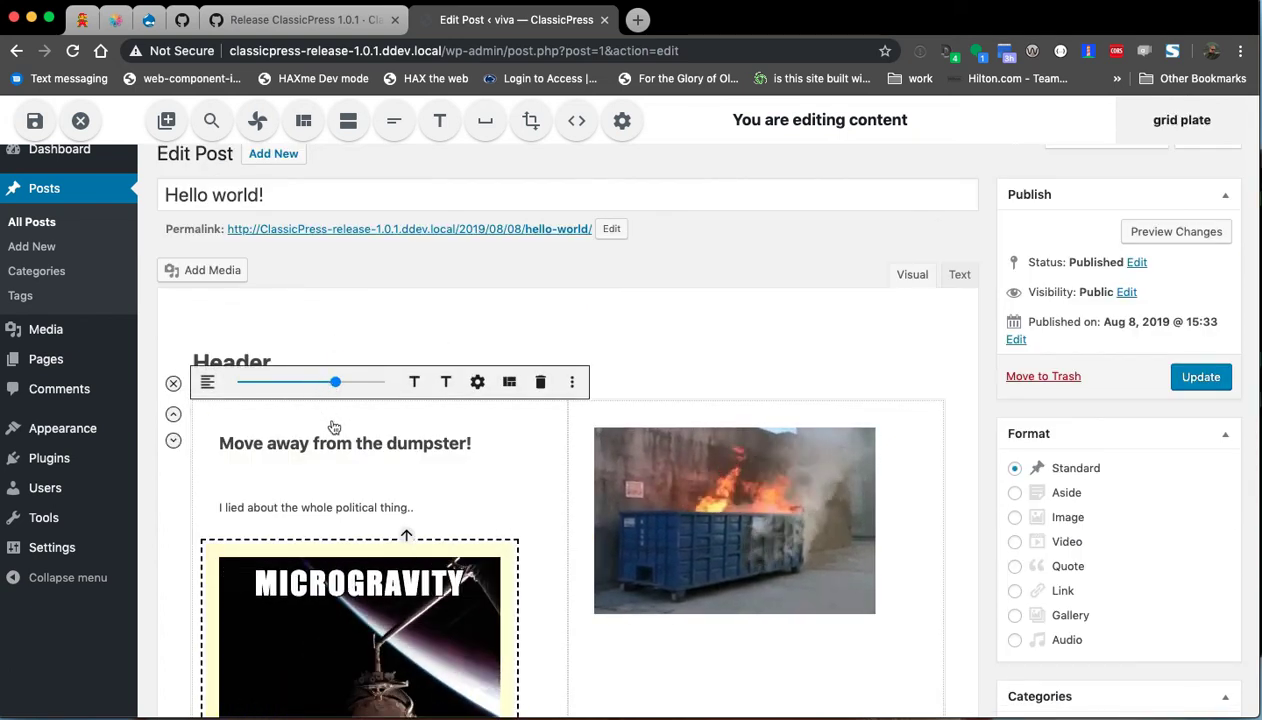
scroll(210, 300, "down", 2)
left_click(208, 291)
left_click(212, 322)
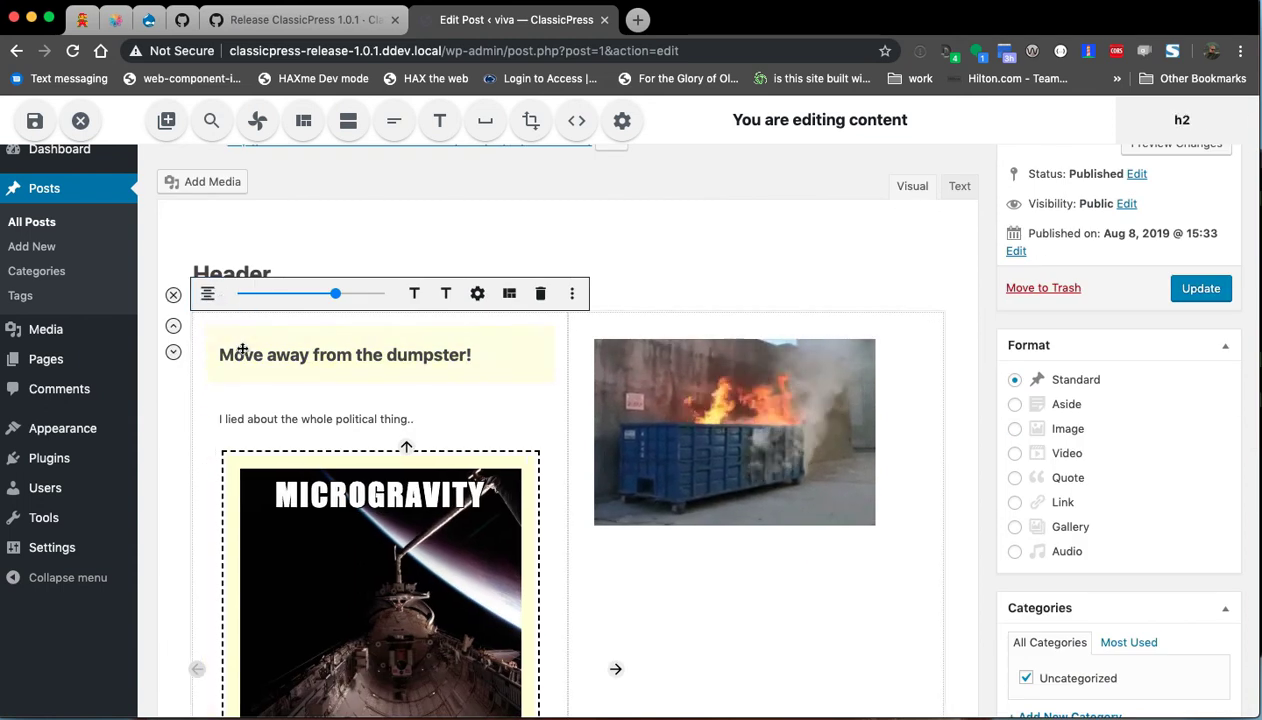
left_click(174, 295)
Select the Header heading's text to rename it 'This is a normal H2 tag'.
scroll(175, 380, "down", 4)
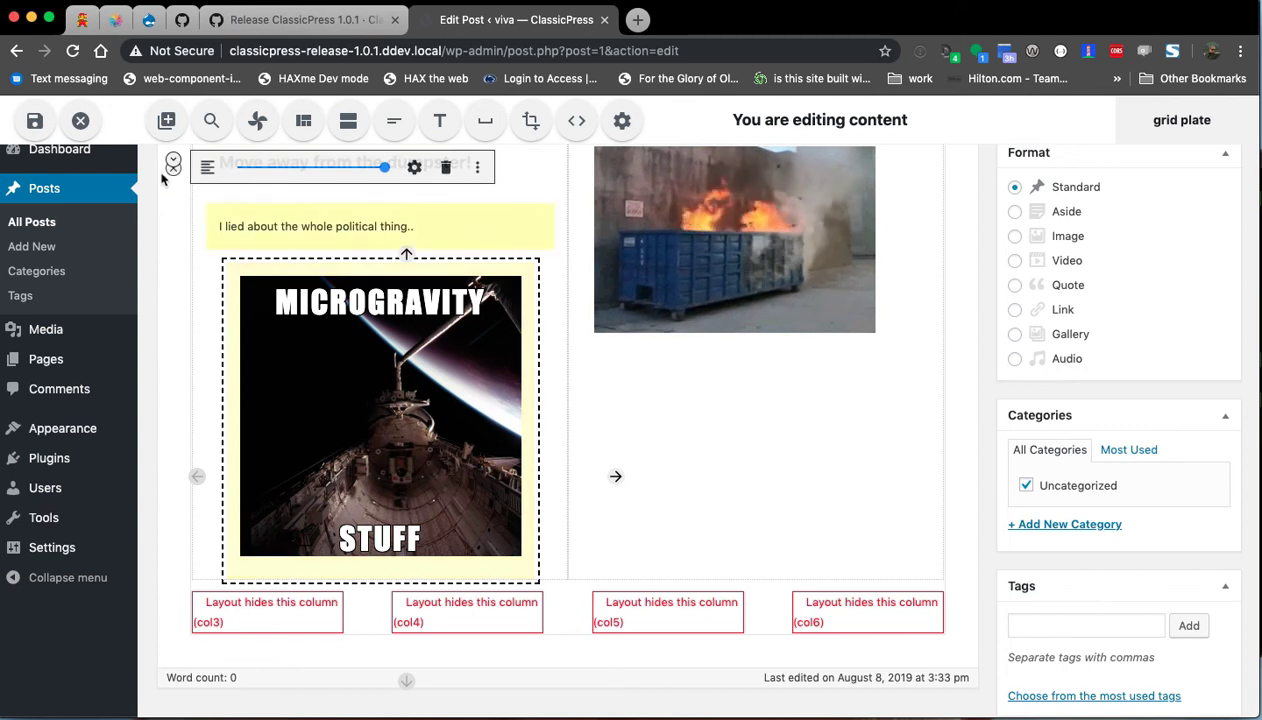
scroll(192, 256, "up", 1)
scroll(172, 205, "up", 3)
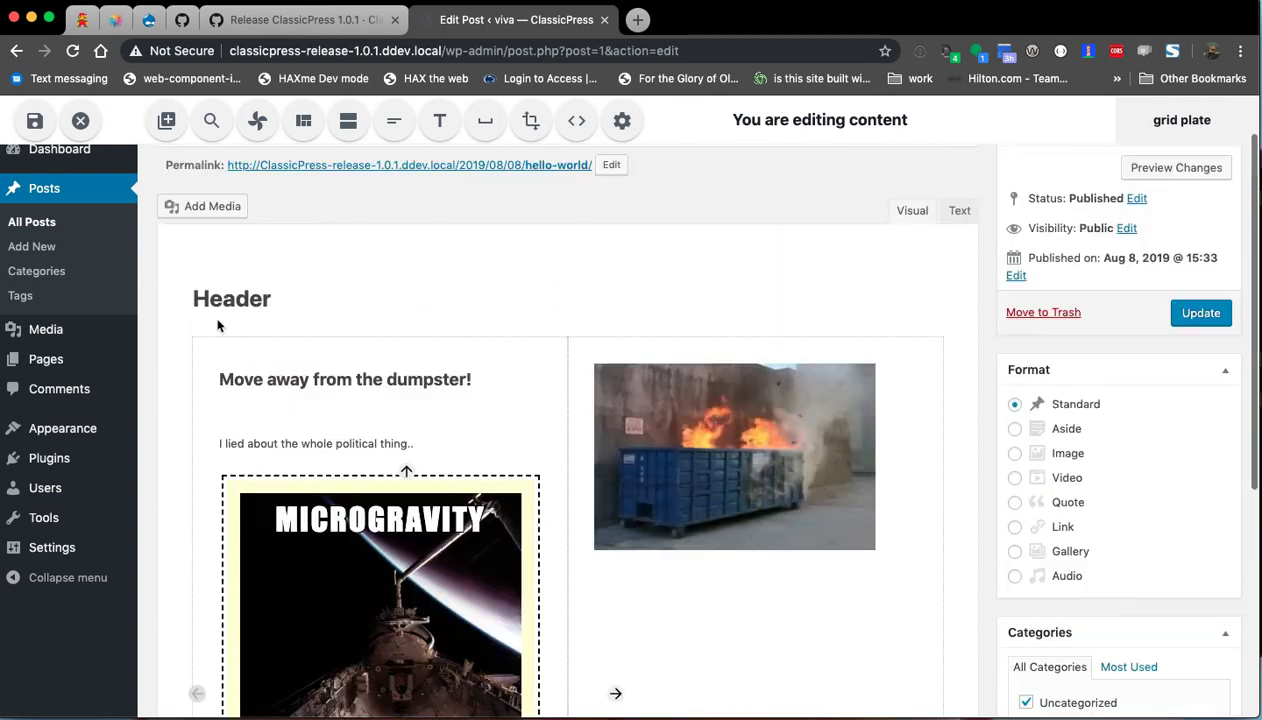
left_click(270, 304)
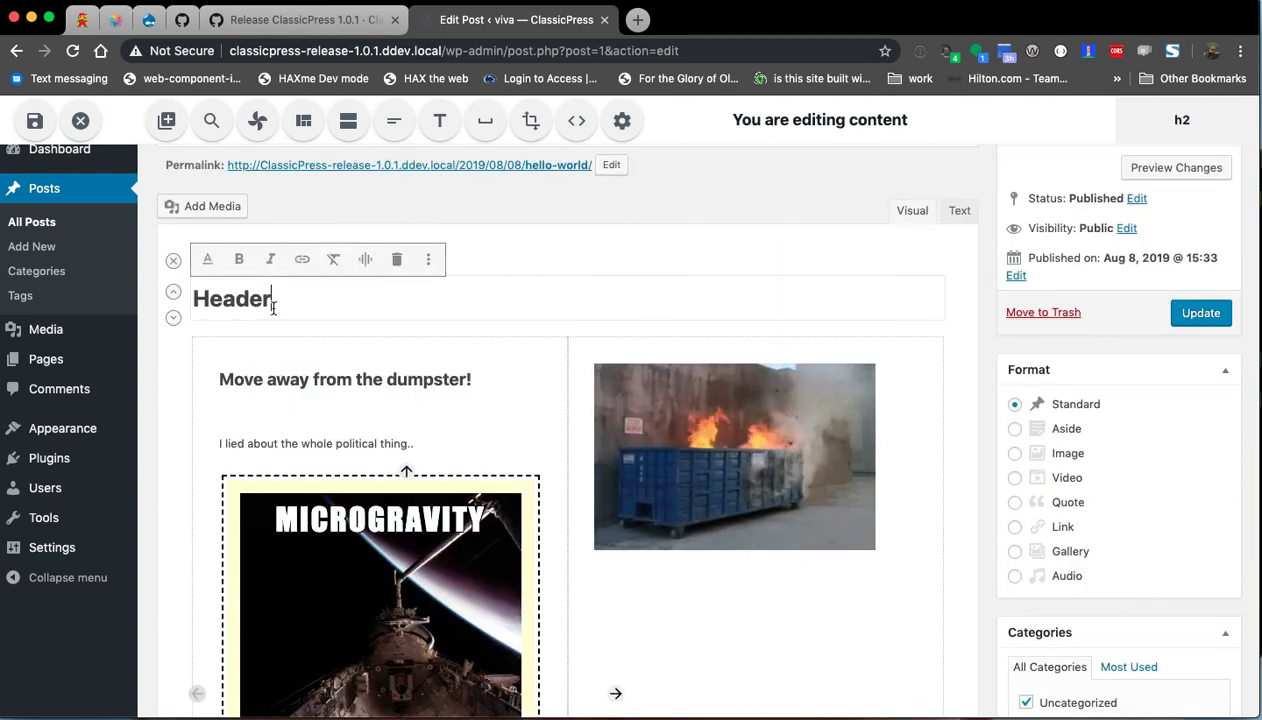
double_click(270, 304)
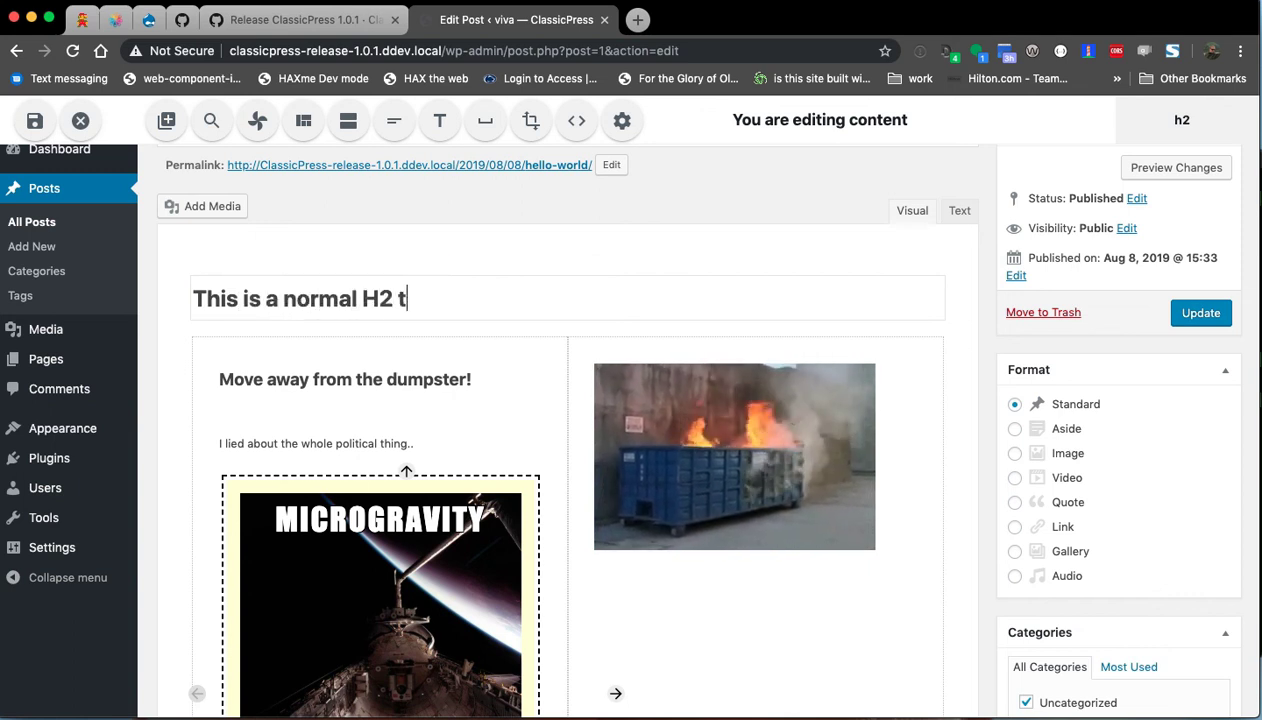
left_click(575, 128)
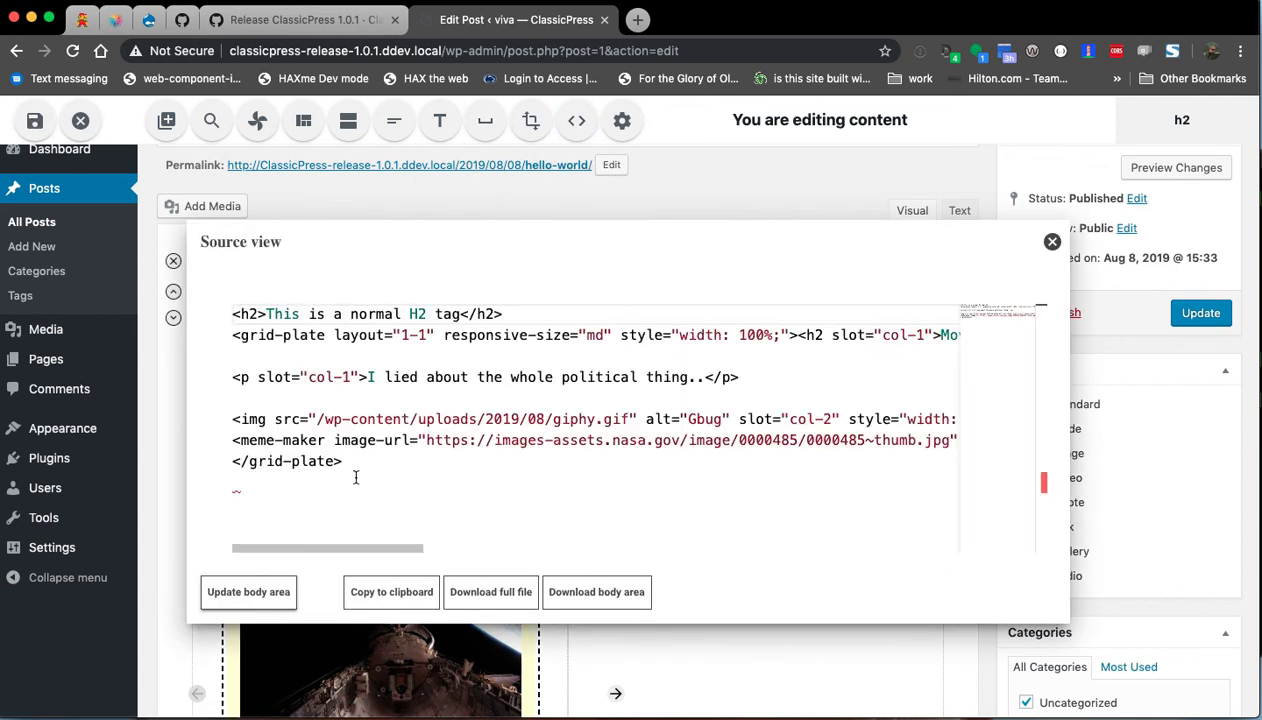
left_click_drag(255, 356, 198, 308)
left_click(367, 419)
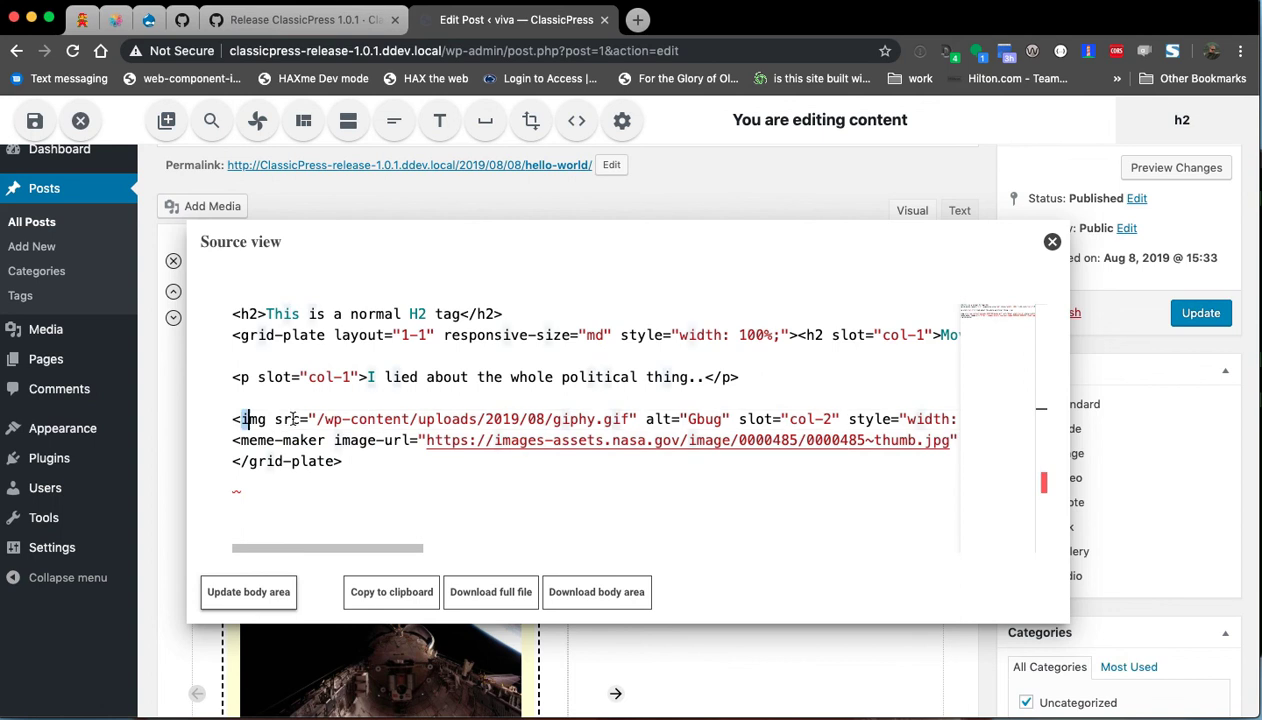
left_click_drag(240, 419, 551, 417)
left_click(350, 453)
left_click(388, 479)
left_click(1052, 241)
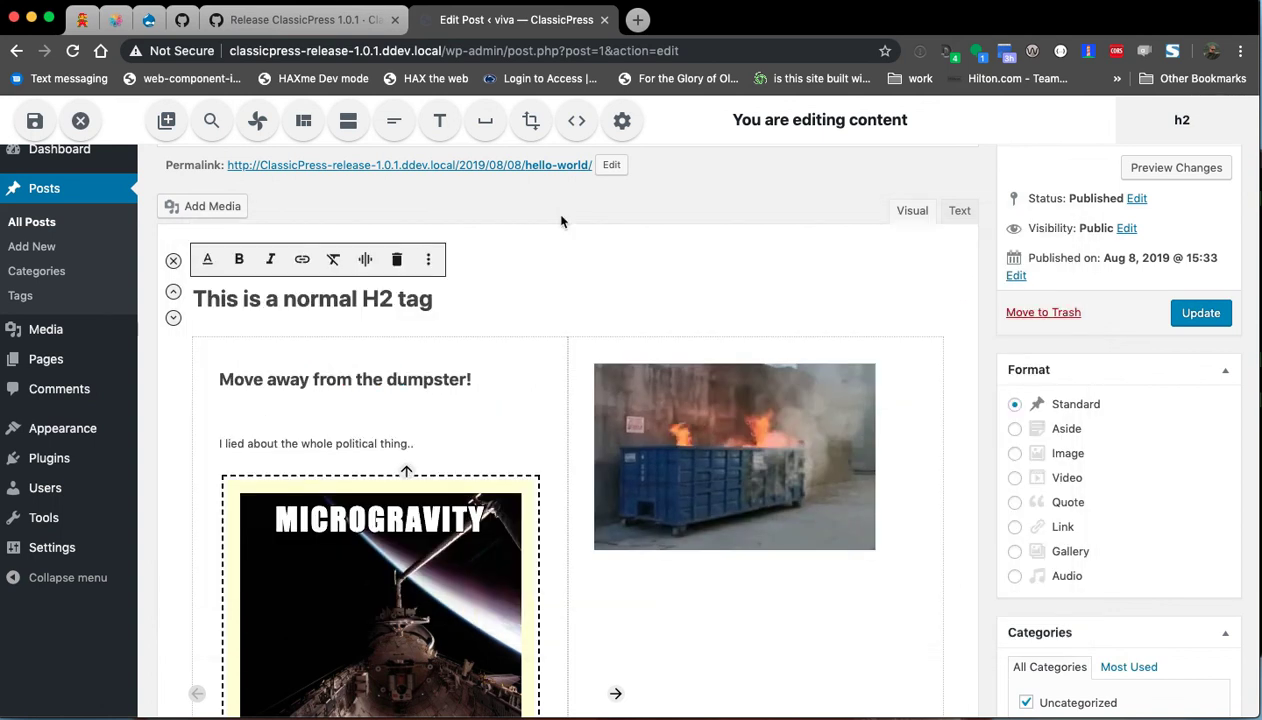
Save the HAX edits, update the Hello world! post, and leave for its live page.
left_click(33, 121)
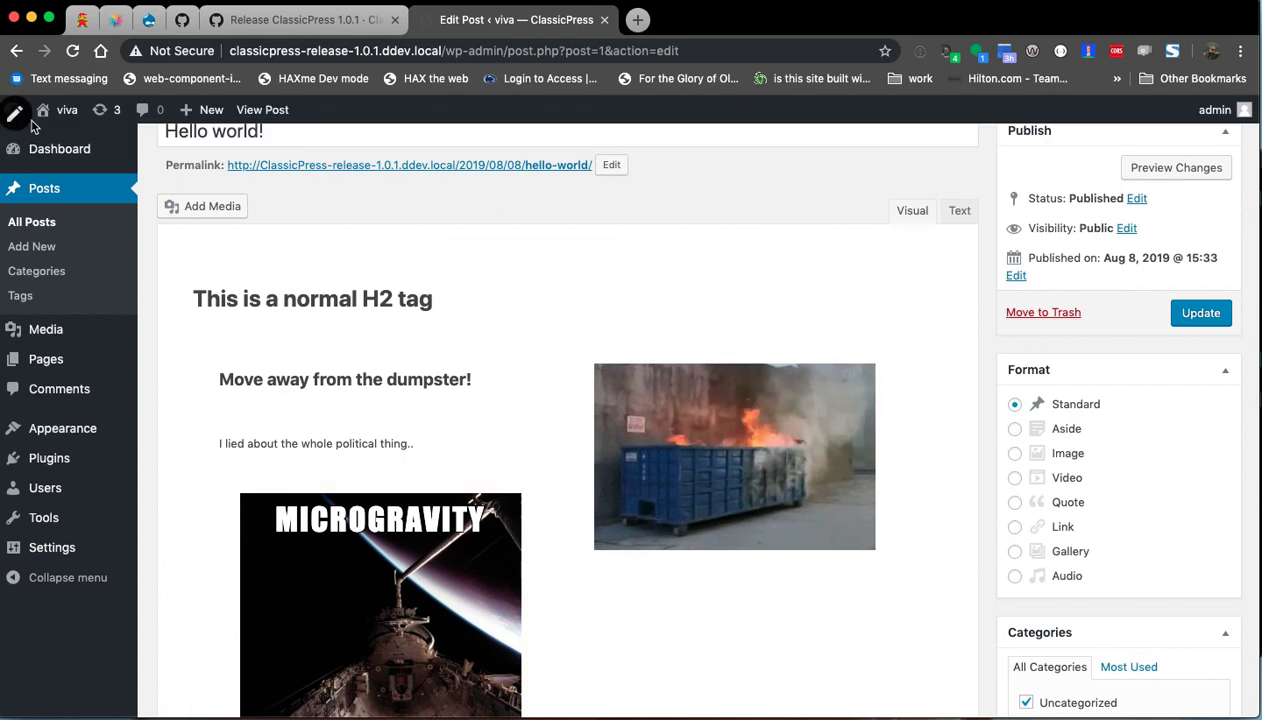
scroll(851, 372, "up", 2)
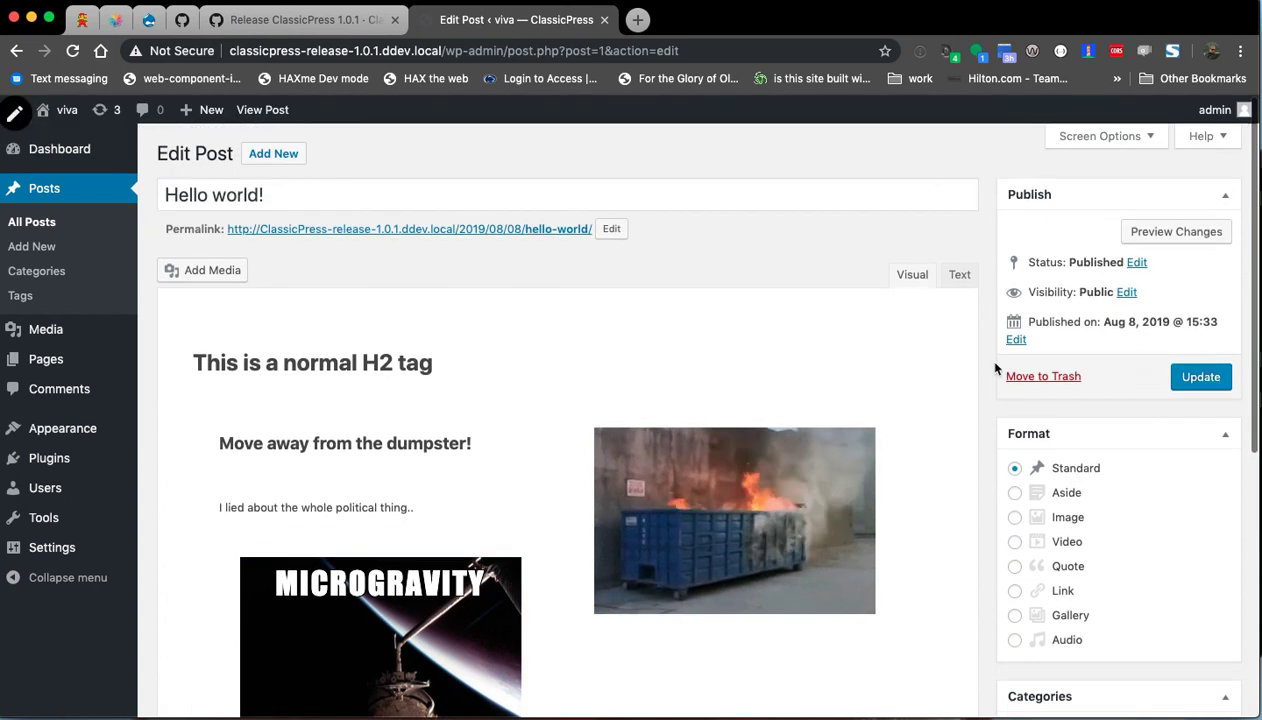
left_click(1197, 376)
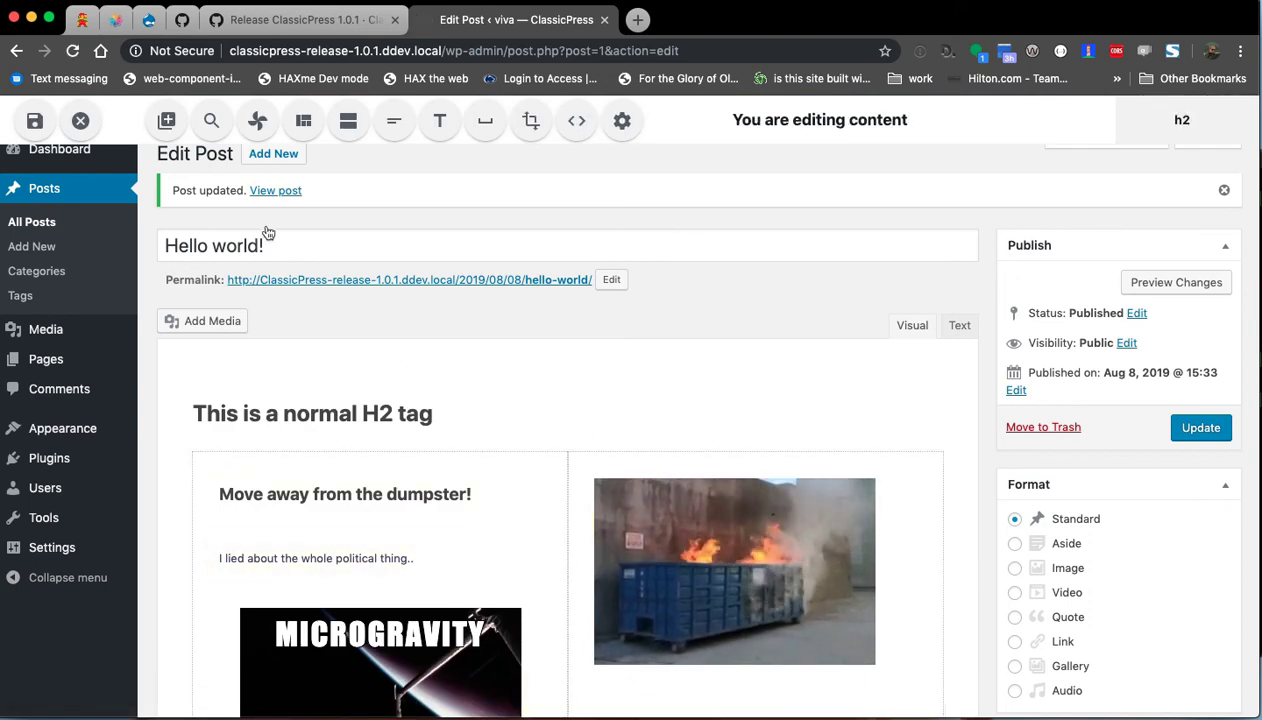
left_click(276, 190)
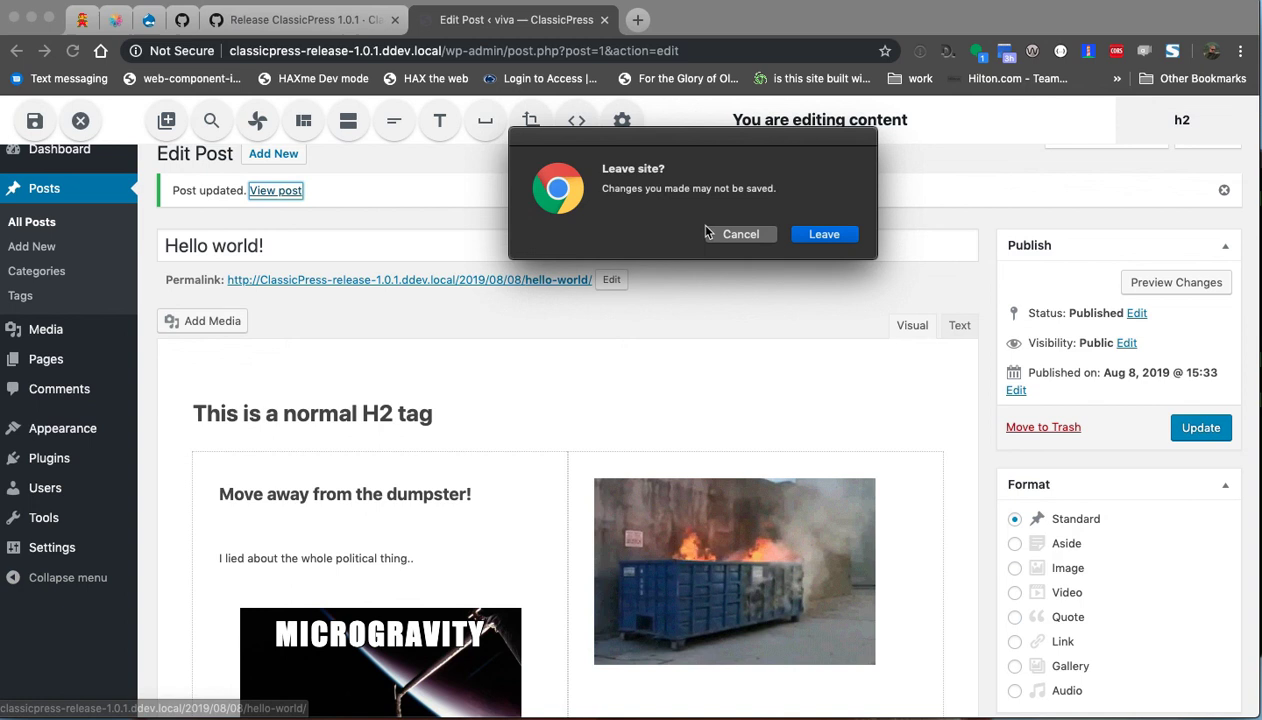
left_click(823, 234)
scroll(133, 402, "down", 4)
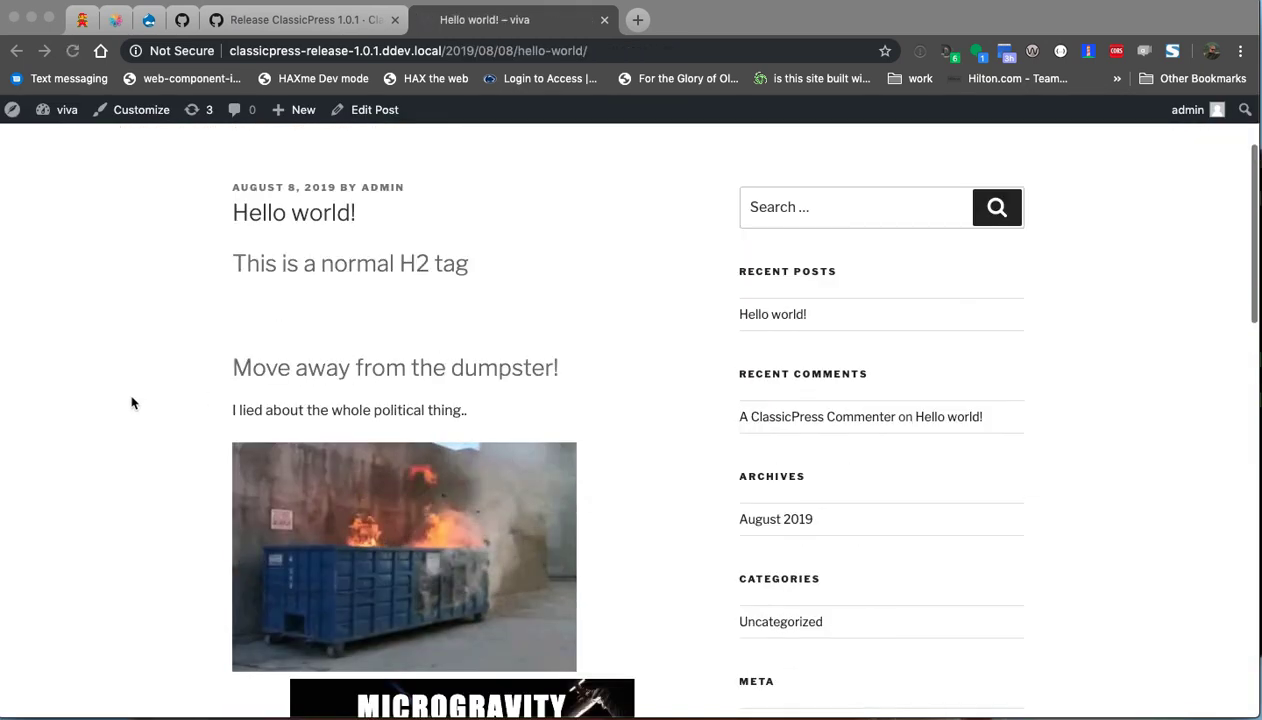
scroll(132, 402, "up", 2)
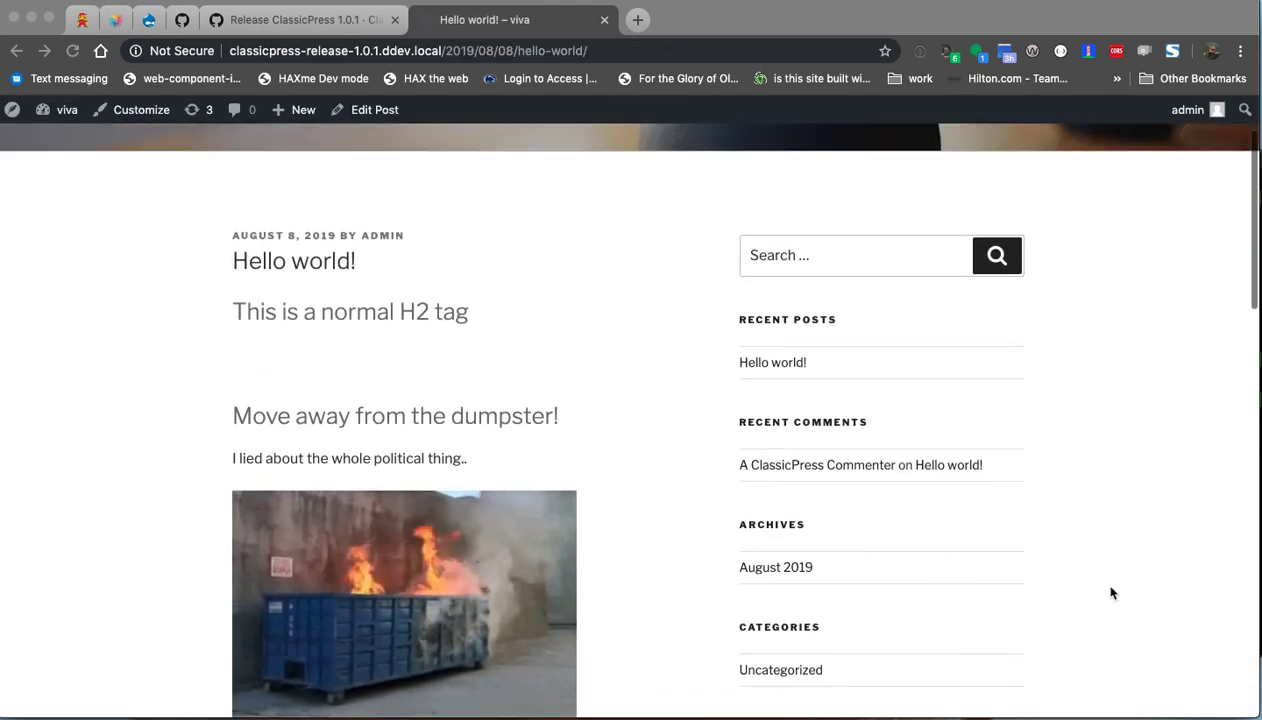
scroll(1197, 664, "down", 3)
mouse_move(1257, 716)
left_mouse_down()
mouse_move(541, 716)
mouse_move(1258, 716)
left_mouse_up()
scroll(1011, 585, "up", 4)
scroll(307, 456, "down", 10)
scroll(358, 456, "up", 8)
scroll(340, 505, "up", 2)
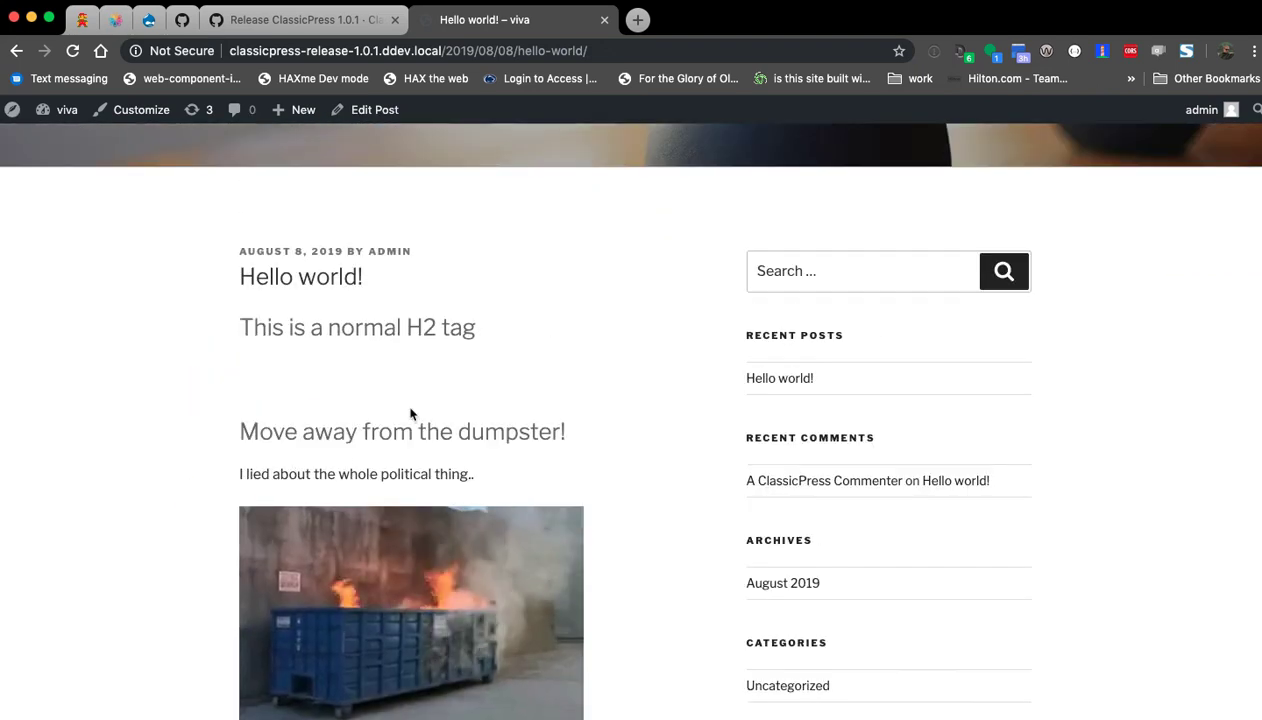
scroll(300, 340, "down", 3)
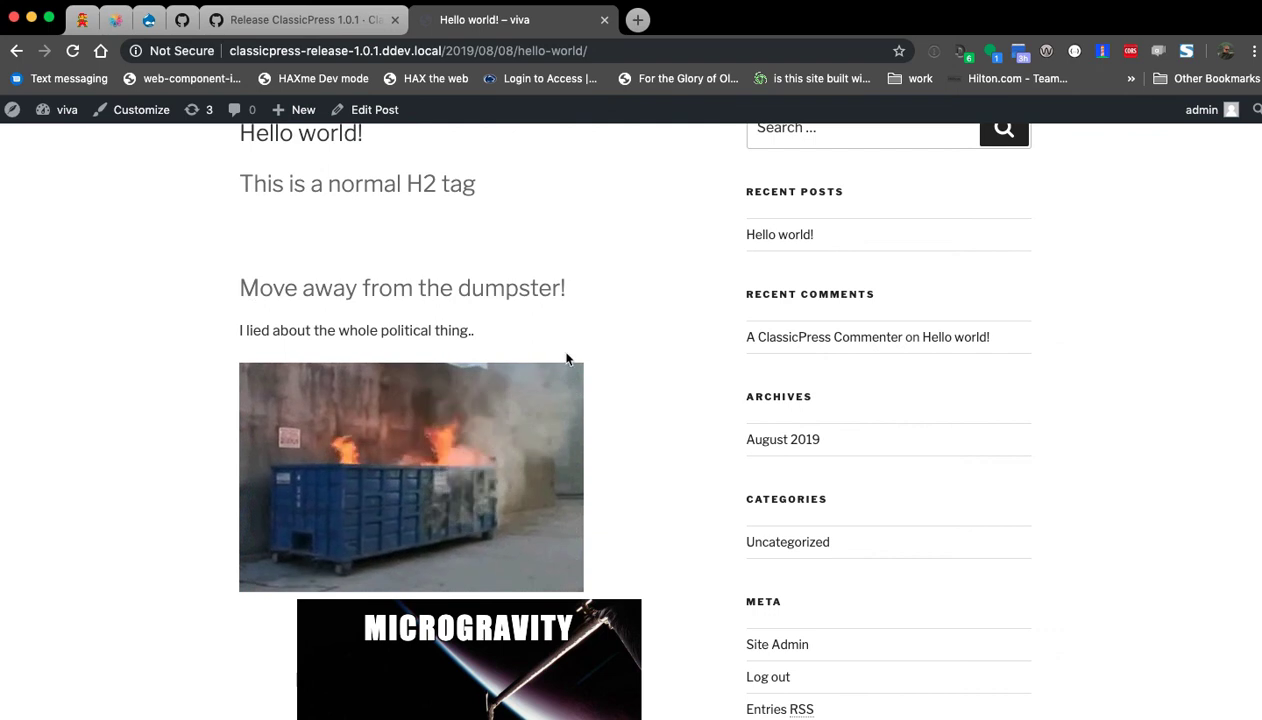
scroll(239, 380, "up", 3)
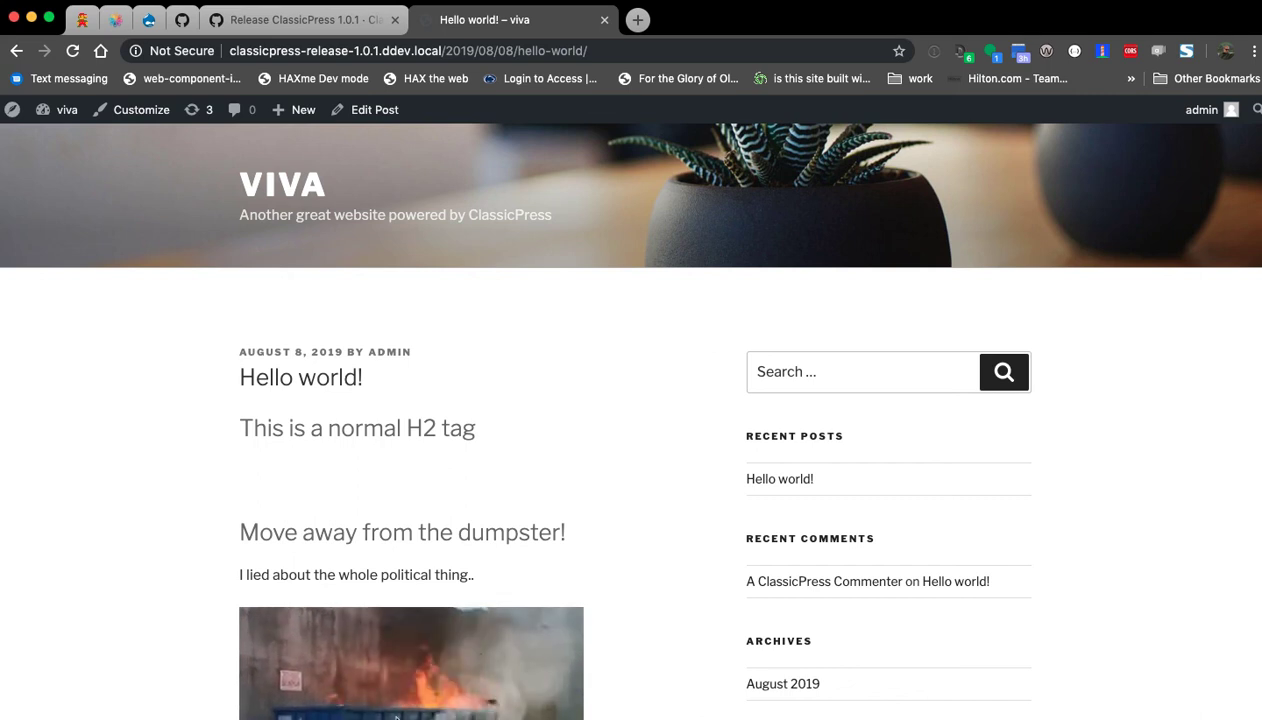
key("super+t")
Search for 'ddev' in the new tab and reach the drud.com DDEV homepage.
type("ddev")
key("Return")
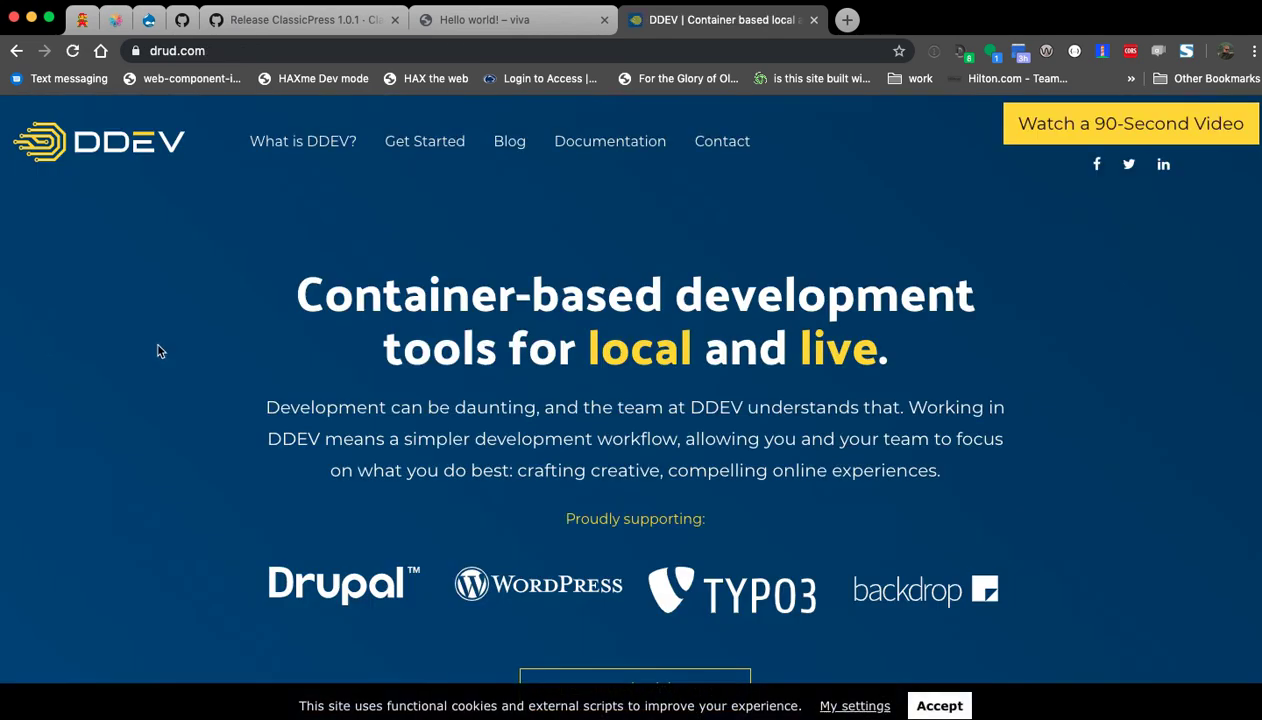
scroll(126, 386, "down", 1)
scroll(127, 391, "down", 1)
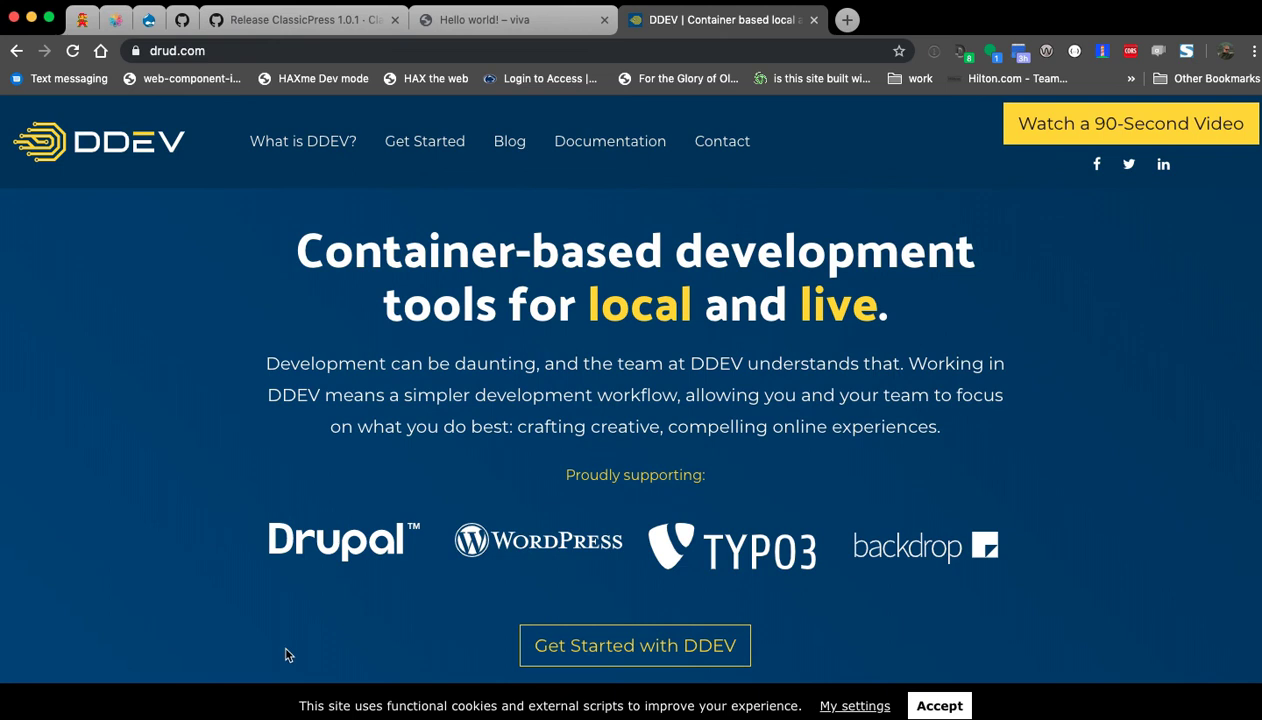